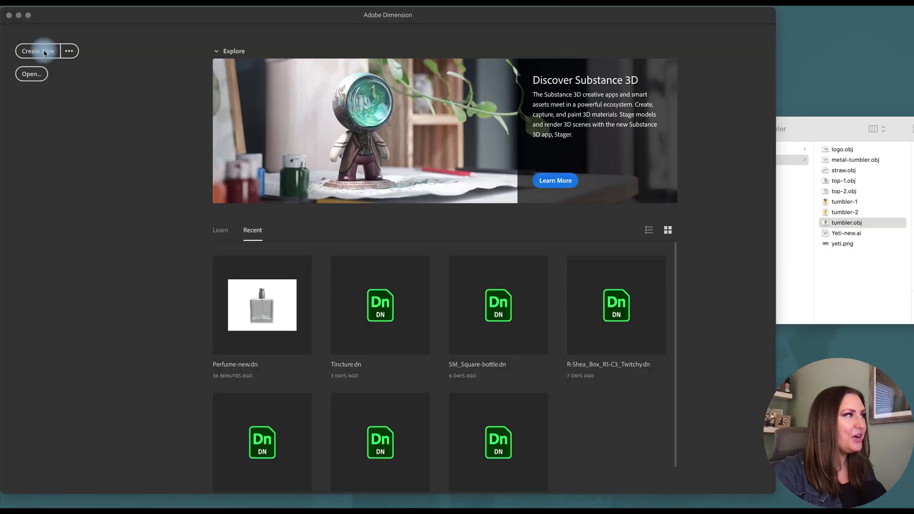
Step: Create a new untitled document from the Dimension start screen
left_click(44, 52)
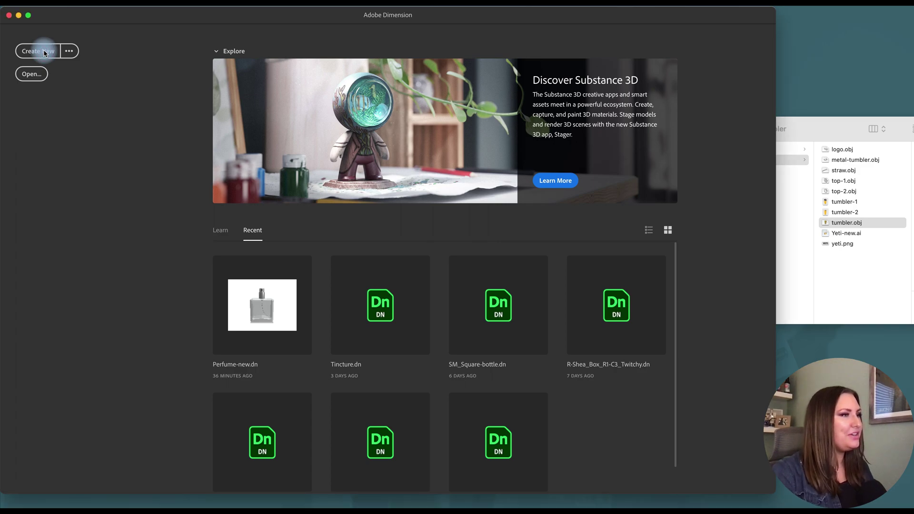
left_click(44, 52)
left_click(411, 35)
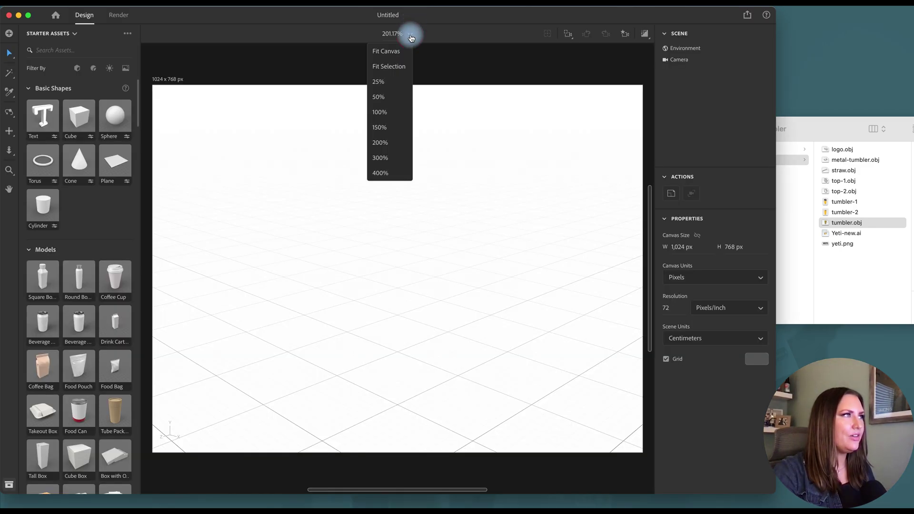
Step: Set the view zoom to 100% and enlarge the canvas to about 2004 × 1503 px
left_click(385, 115)
left_click(293, 176)
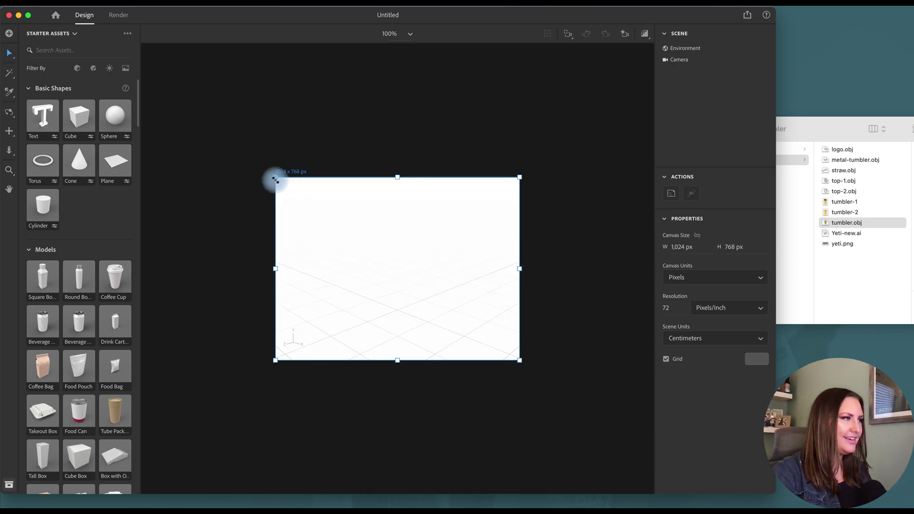
left_click_drag(275, 180, 159, 97)
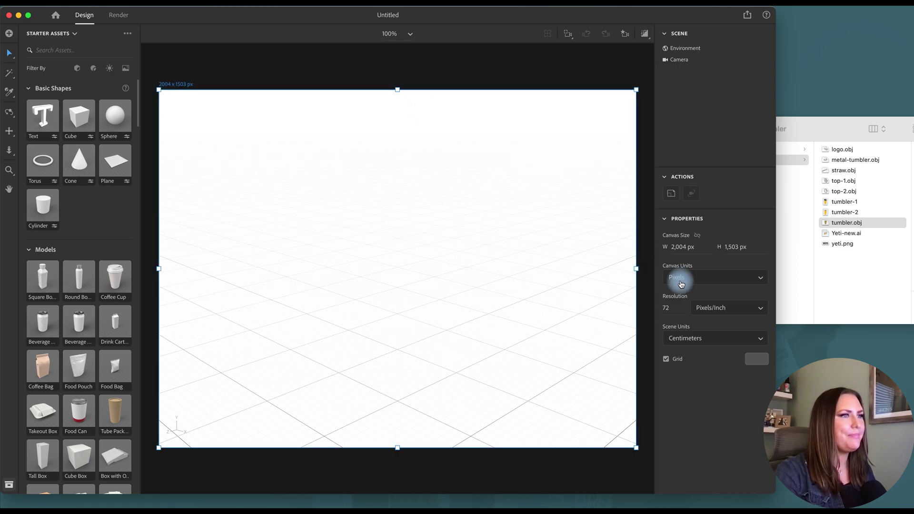
Step: Set the canvas resolution to 300 pixels per inch
left_click(673, 308)
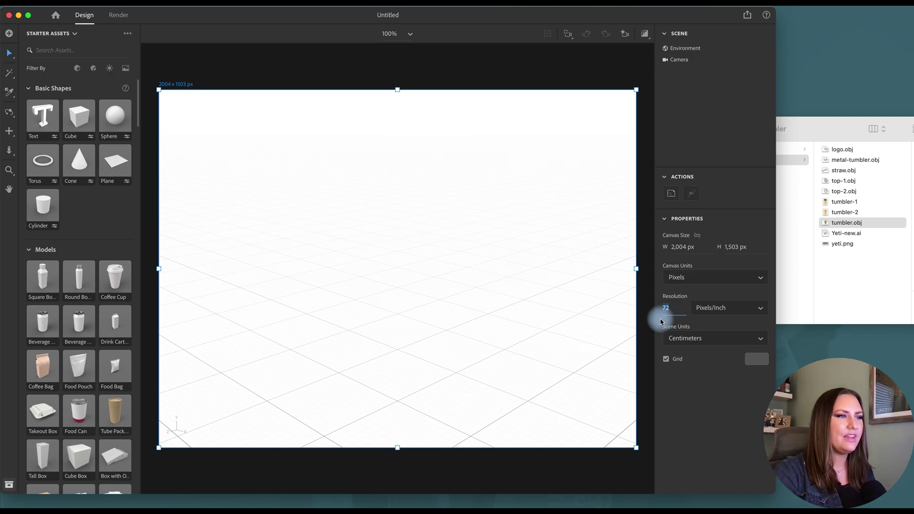
left_click(673, 308)
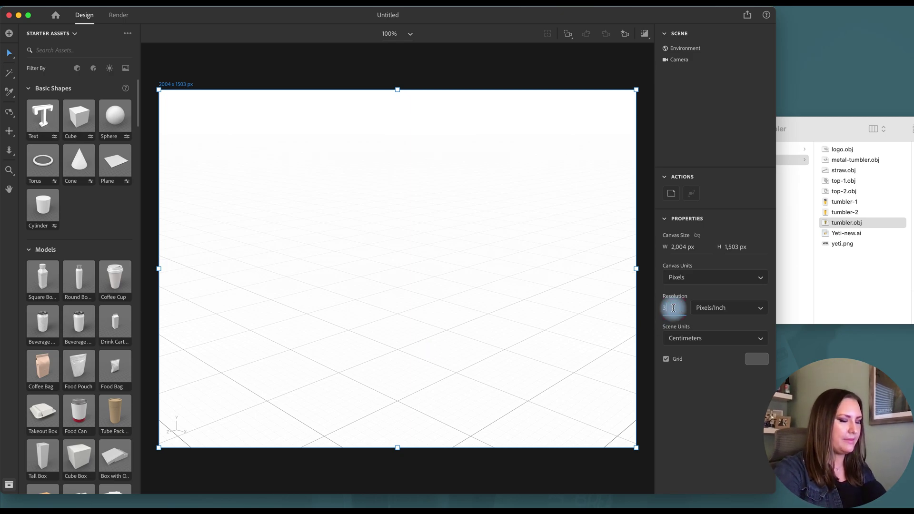
type("300")
key("Return")
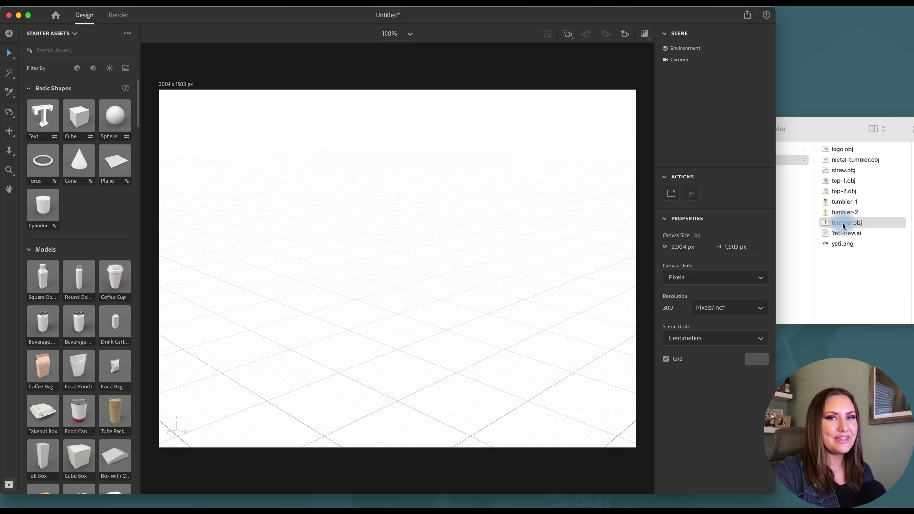
Step: Import tumbler.obj into the scene and drop it to the ground plane
left_click_drag(844, 226, 394, 382)
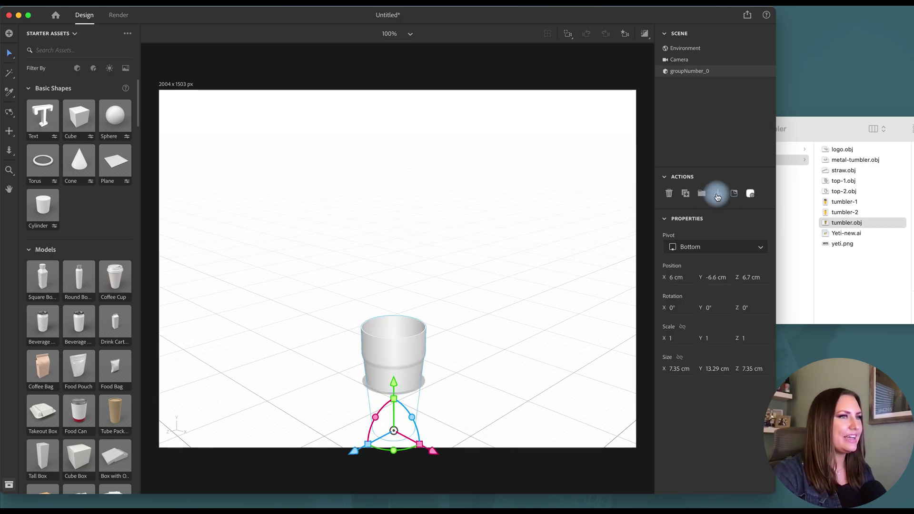
left_click(717, 194)
left_click(416, 343)
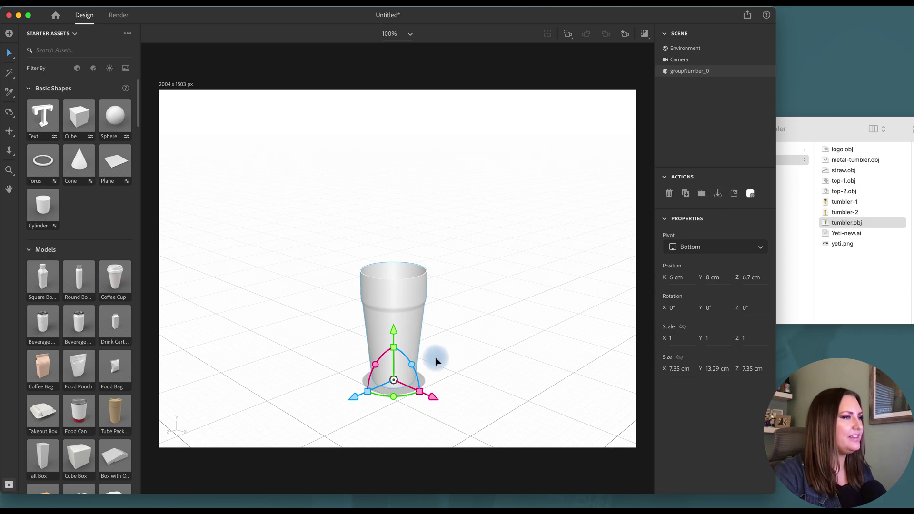
Step: Orbit, zoom and pan the camera to a centred front-on view of the tumbler
key("1")
mouse_move(407, 336)
left_mouse_down()
mouse_move(386, 368)
mouse_move(405, 347)
left_mouse_up()
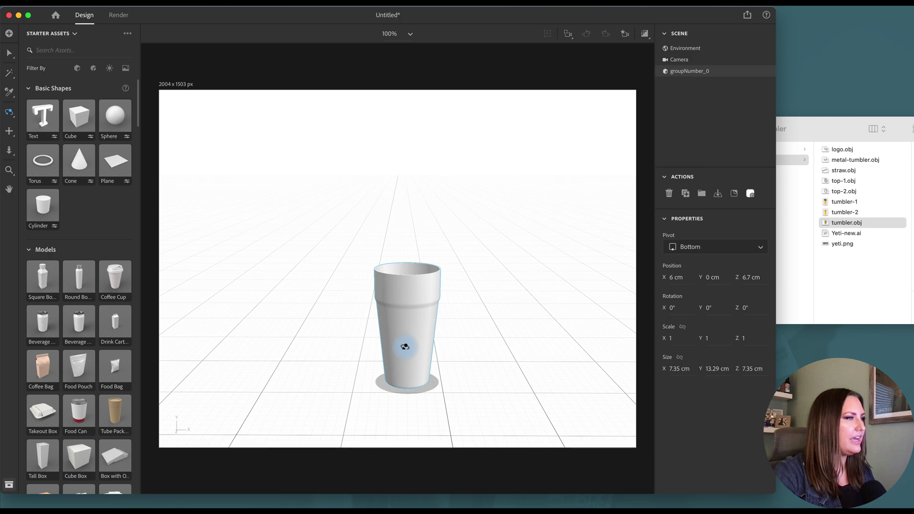
scroll(404, 346, "up", 3)
left_click(9, 130)
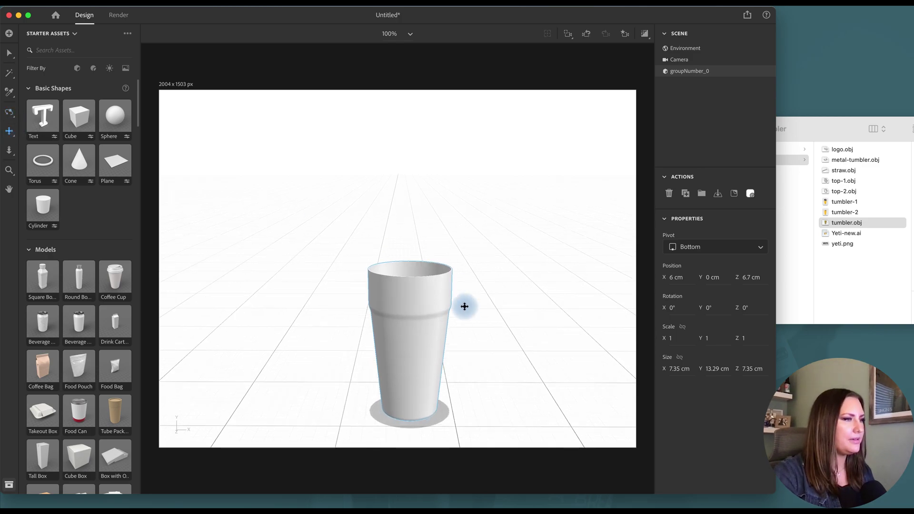
left_click_drag(464, 307, 499, 360)
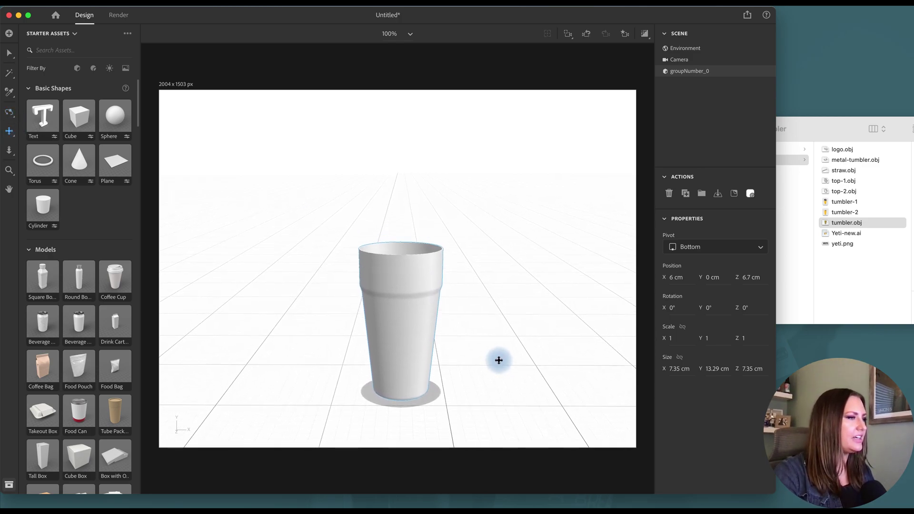
Step: Save the current view as a Front camera bookmark
left_click(625, 33)
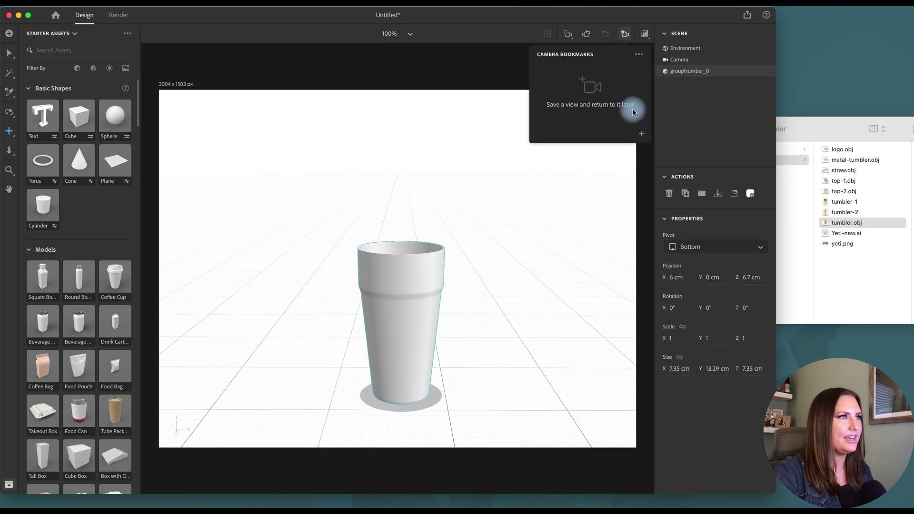
left_click(642, 134)
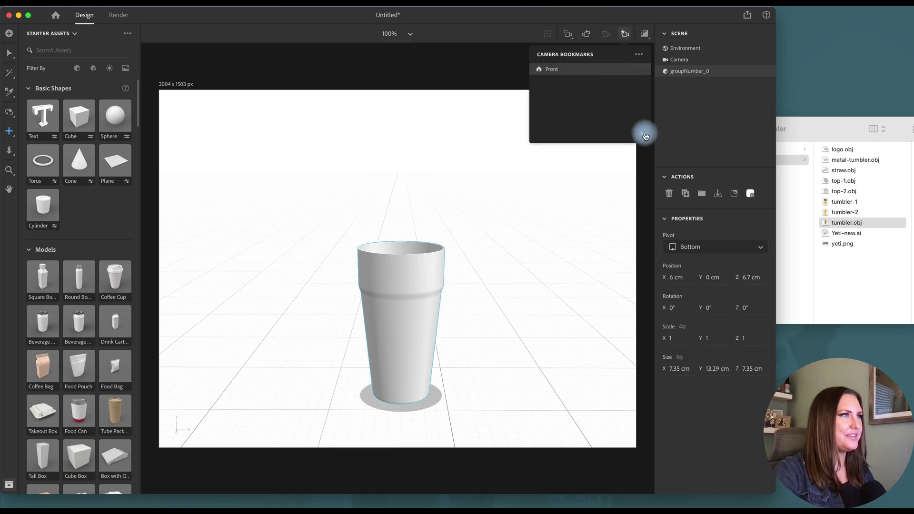
left_click(625, 32)
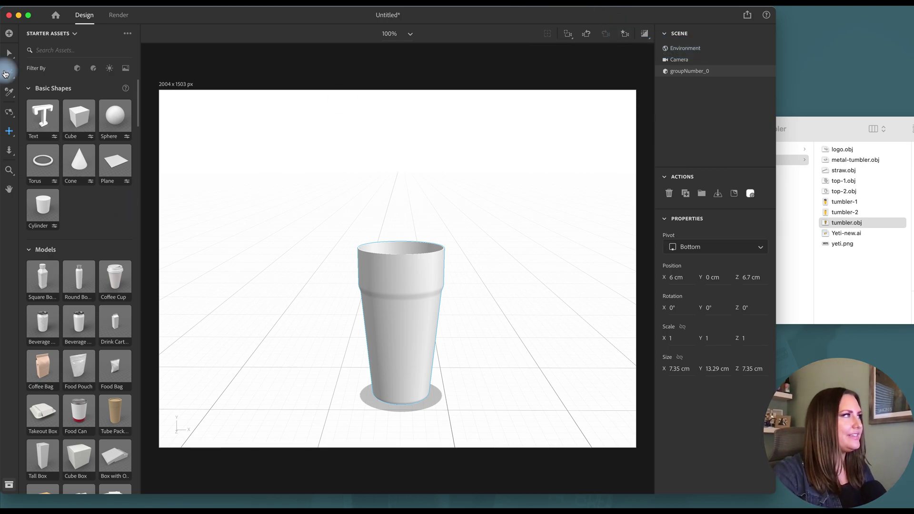
left_click(9, 53)
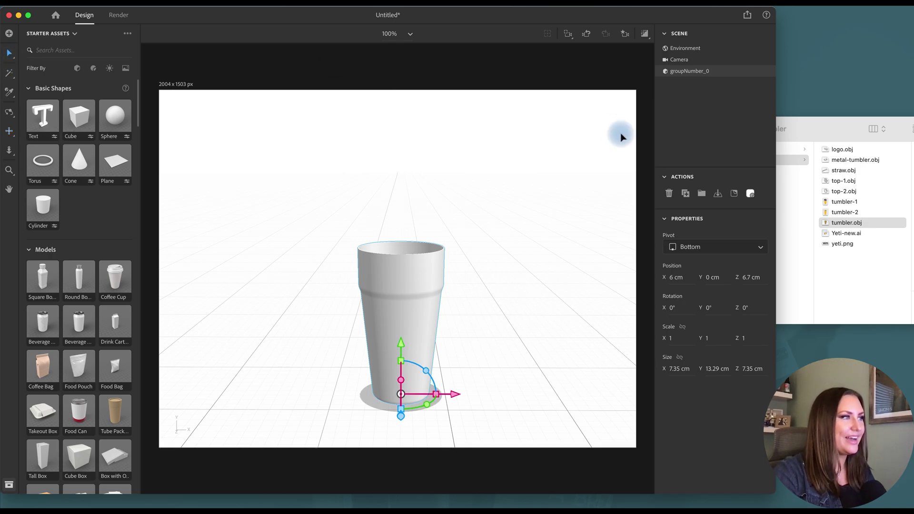
left_click(852, 267)
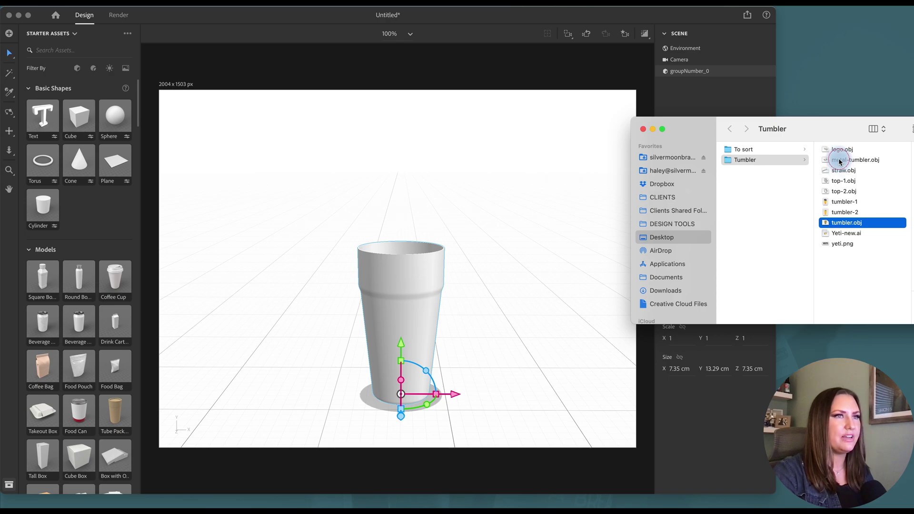
Step: Import metal-tumbler.obj and place the rim on top of the cup at 13.3 cm
left_click_drag(839, 162, 471, 204)
left_click_drag(521, 253, 455, 257)
left_click_drag(397, 205, 400, 198)
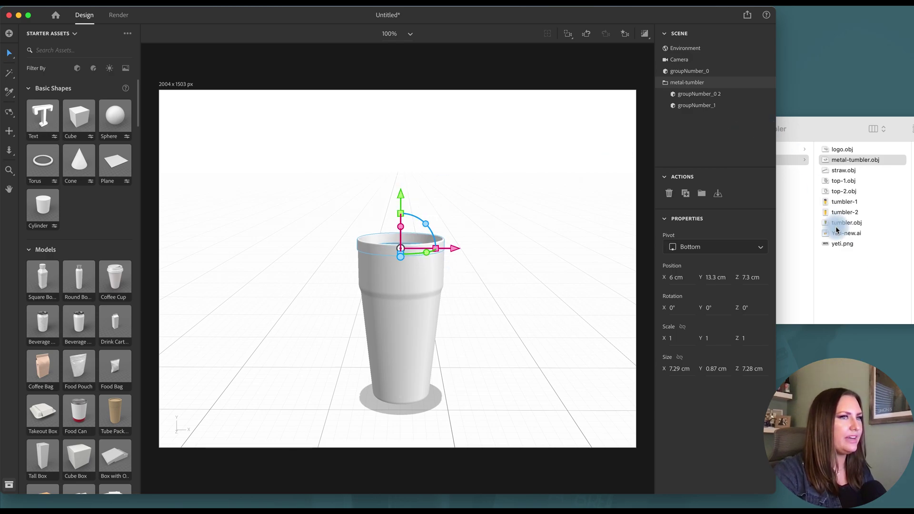
Step: Import top-1.obj and settle the first lid piece onto the cup rim
left_click(863, 270)
left_click(831, 149)
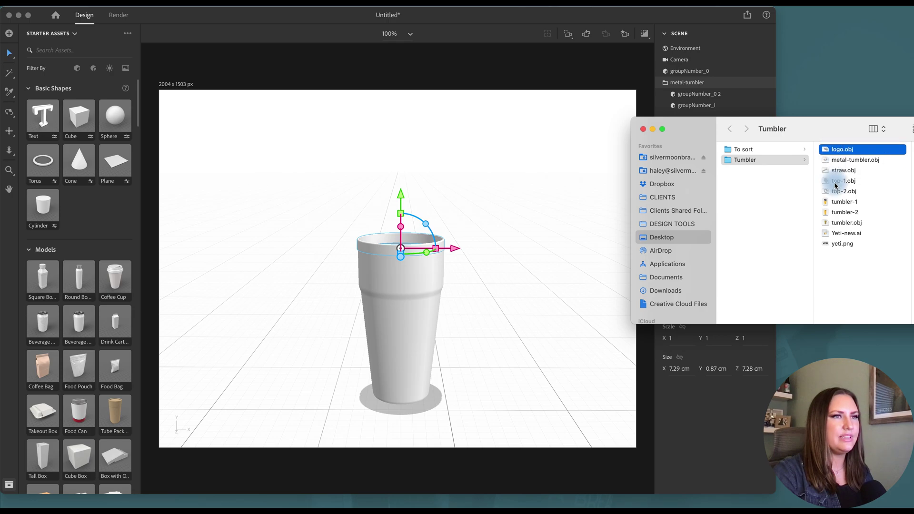
left_click(836, 185)
left_click_drag(832, 185, 475, 380)
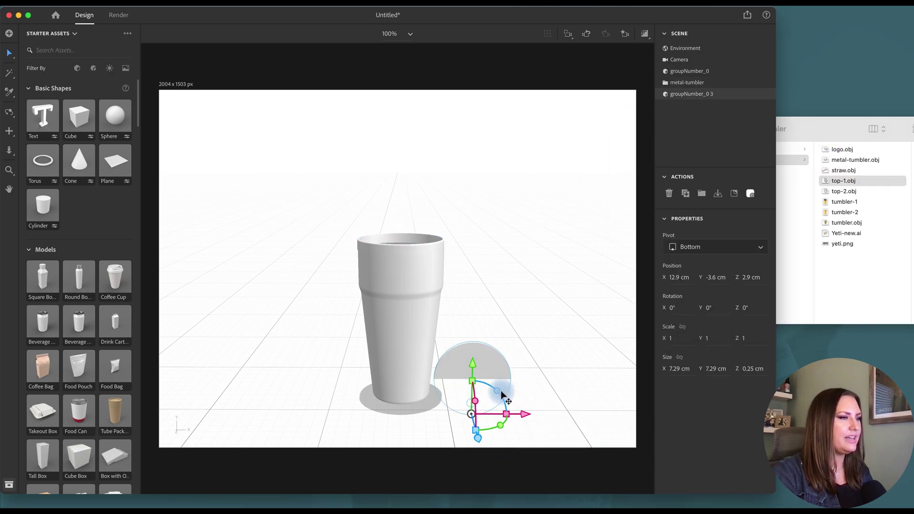
key("ctrl+z")
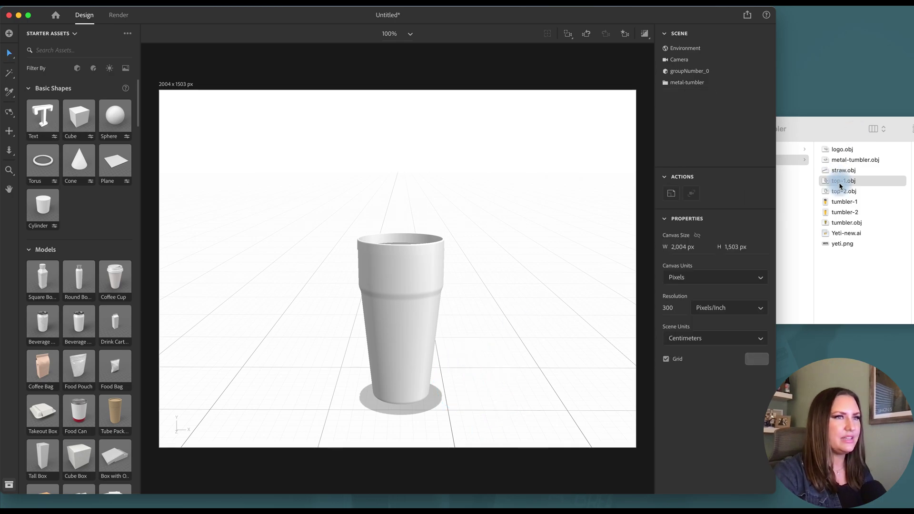
left_click_drag(837, 185, 484, 393)
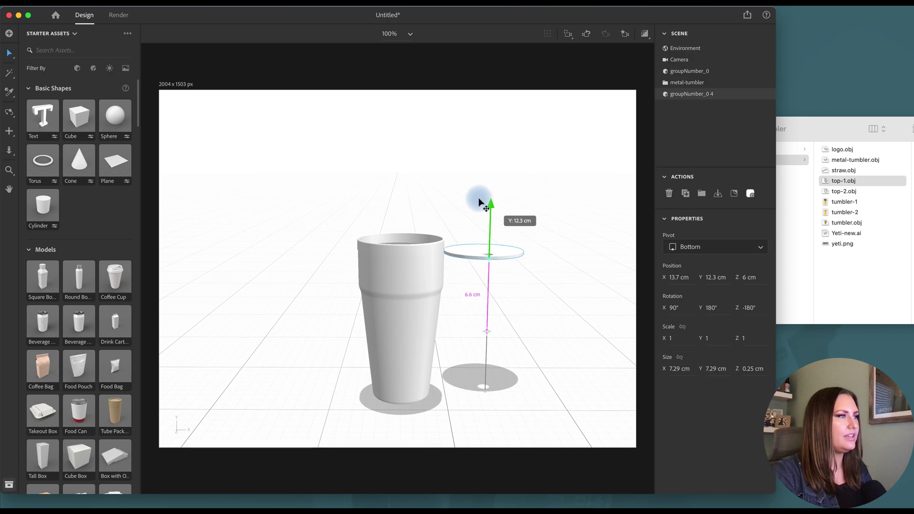
left_click_drag(545, 251, 476, 256)
left_click_drag(420, 200, 420, 191)
left_click_drag(476, 236, 452, 238)
Step: Import top-2.obj and rotate the second lid piece about its X axis
left_click(794, 232)
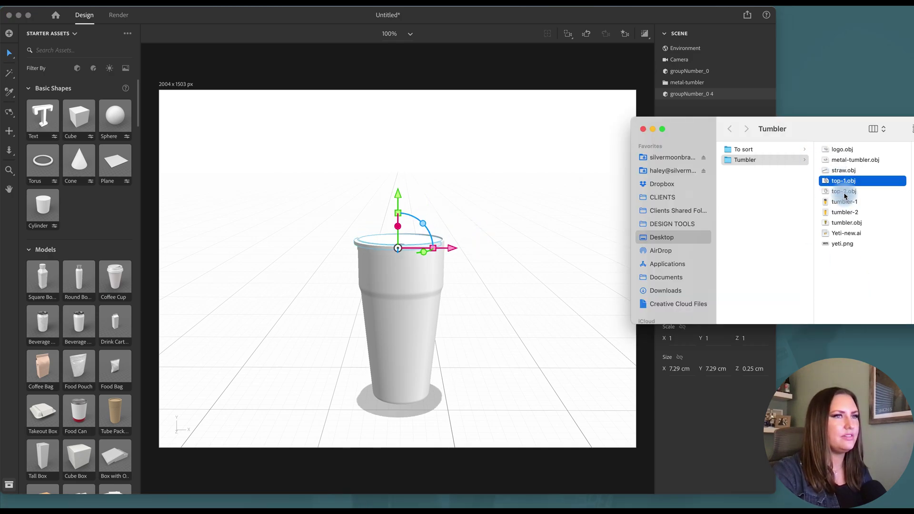
left_click(841, 191)
left_click_drag(841, 191, 473, 387)
left_click_drag(477, 262, 455, 247)
Step: Import straw.obj and move the straw onto the cup
left_click(837, 171)
left_click_drag(837, 172, 461, 285)
left_click_drag(527, 267, 395, 291)
Step: Import the YETI logo model, raise it to 3.1 cm and slide it to the cup
left_click(395, 261)
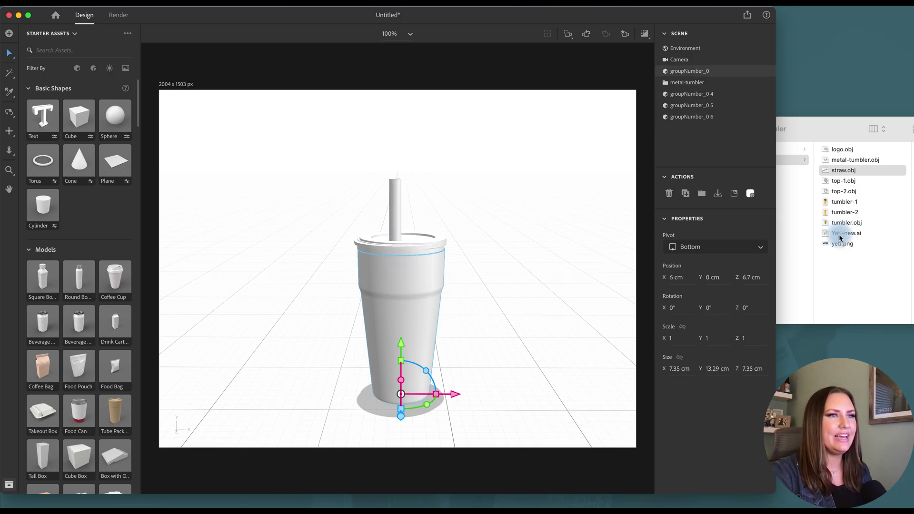
left_click(840, 237)
left_click(839, 150)
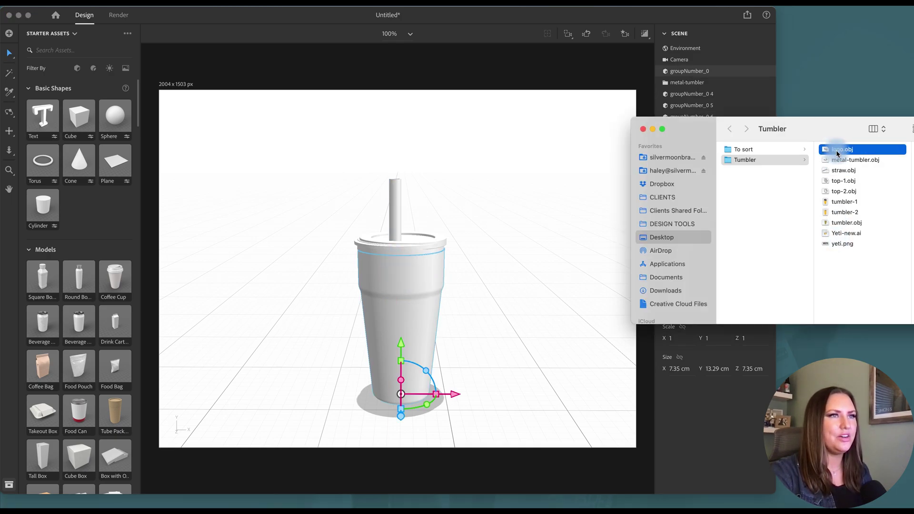
left_click_drag(841, 151, 498, 384)
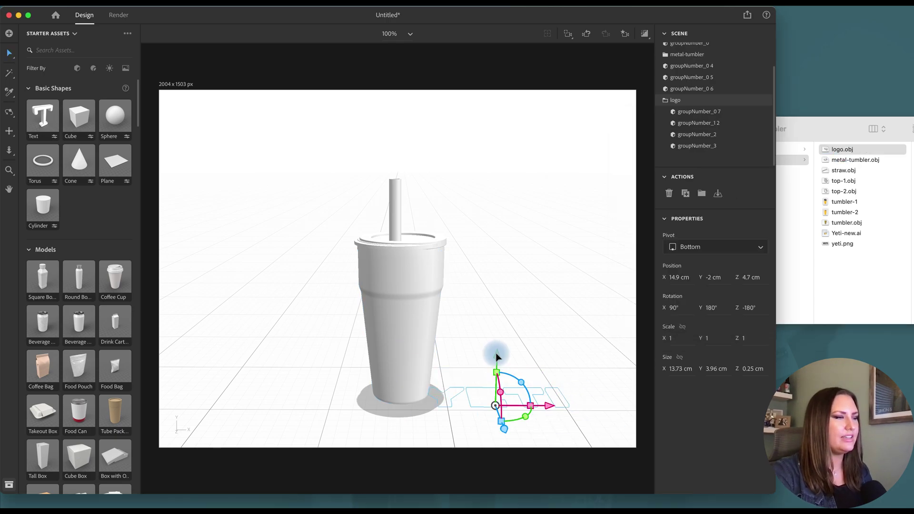
left_click_drag(496, 353, 502, 185)
left_click_drag(552, 240, 442, 242)
Step: Rename the layers tumbler, lid-inset, outer lid and straw, and select them together
left_click(664, 100)
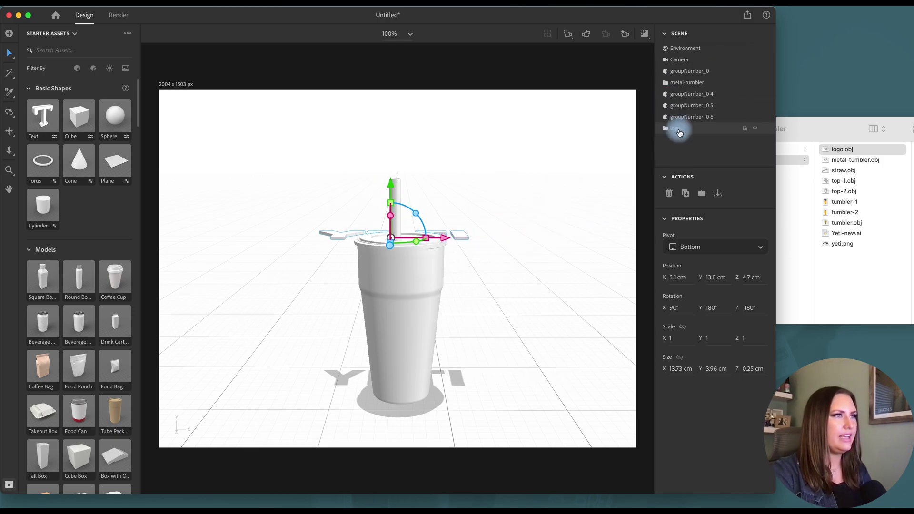
left_click(688, 82)
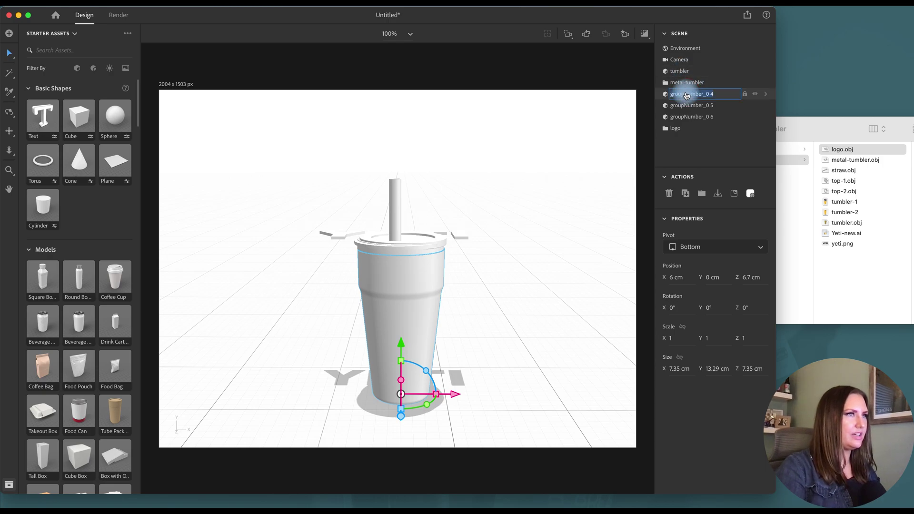
left_click(689, 117)
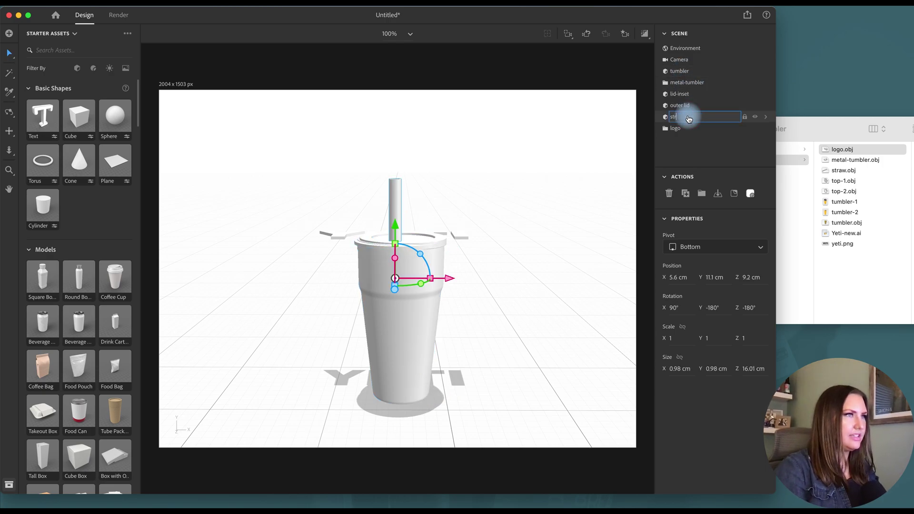
left_click(679, 71, "shift")
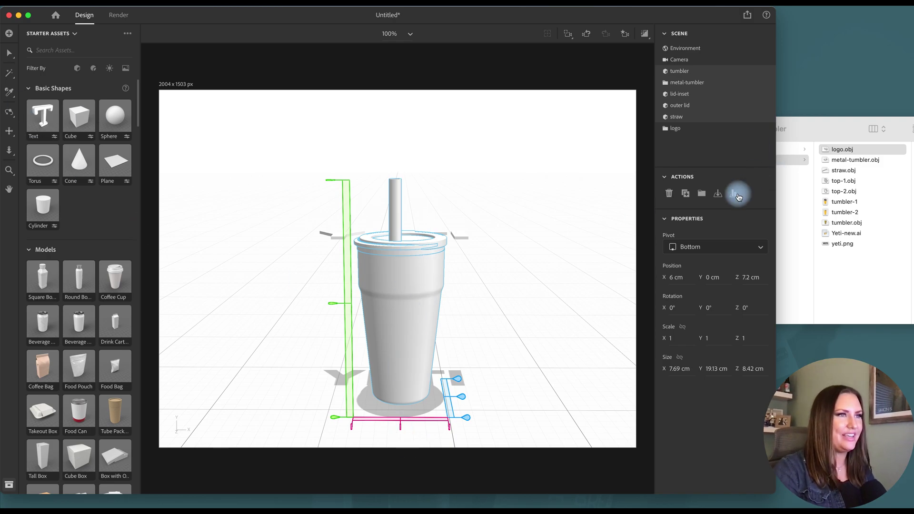
Step: Centre the selected parts on each other with Align Center X
left_click(400, 430)
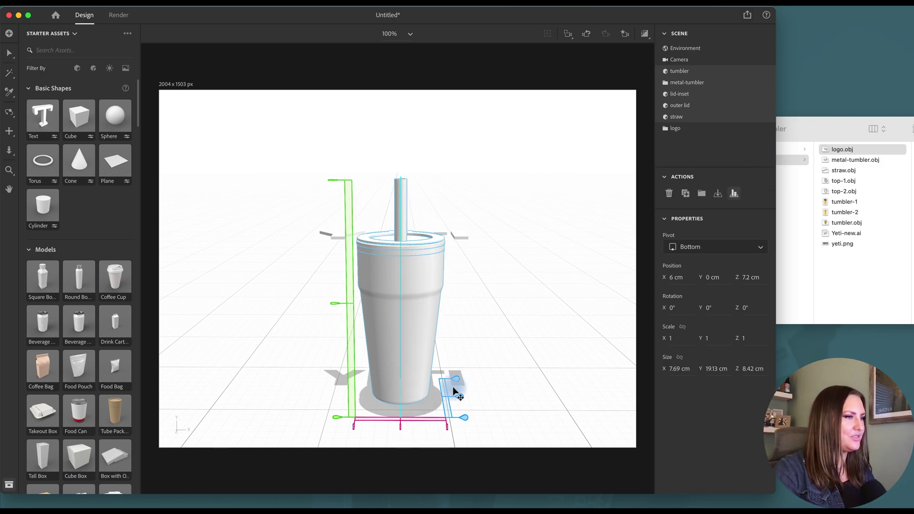
left_click(10, 116)
left_click_drag(475, 186, 482, 319)
left_click(10, 52)
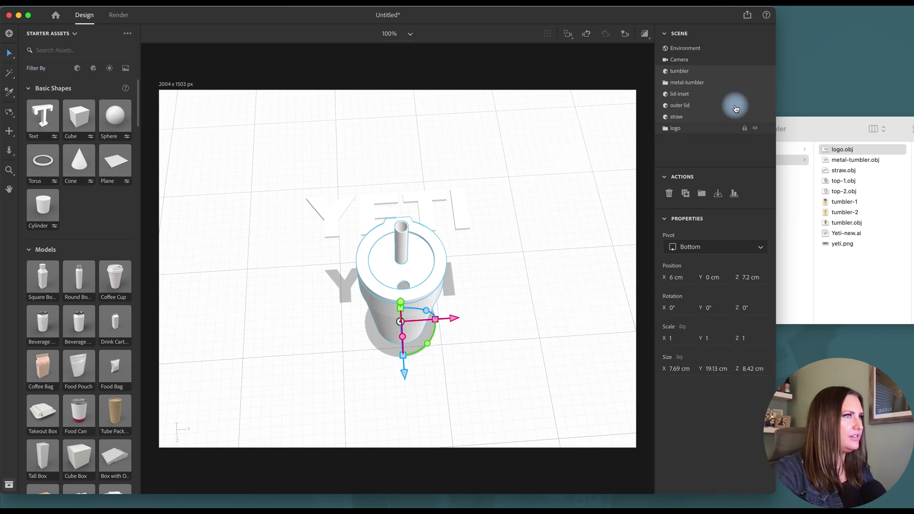
Step: Raise the outer lid along Y to 14.5 cm
left_click(698, 106)
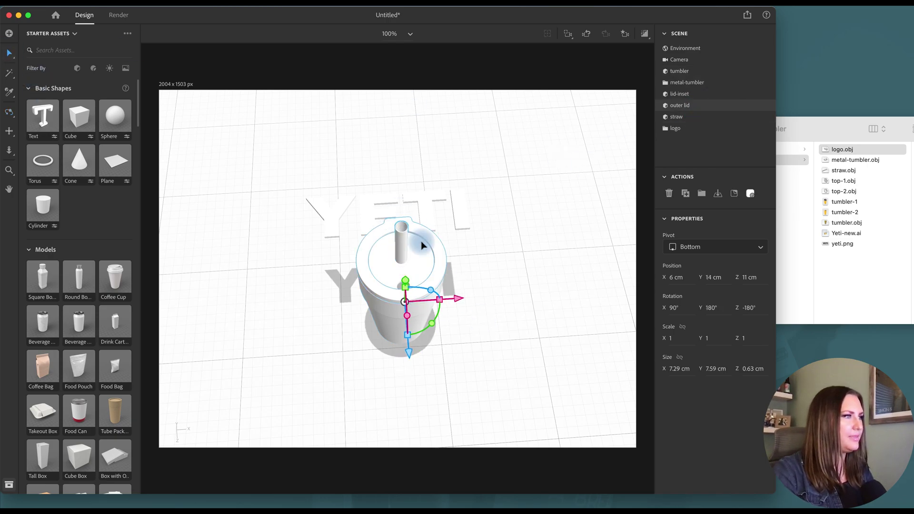
left_click(10, 112)
left_click_drag(485, 259, 347, 123)
left_click(9, 53)
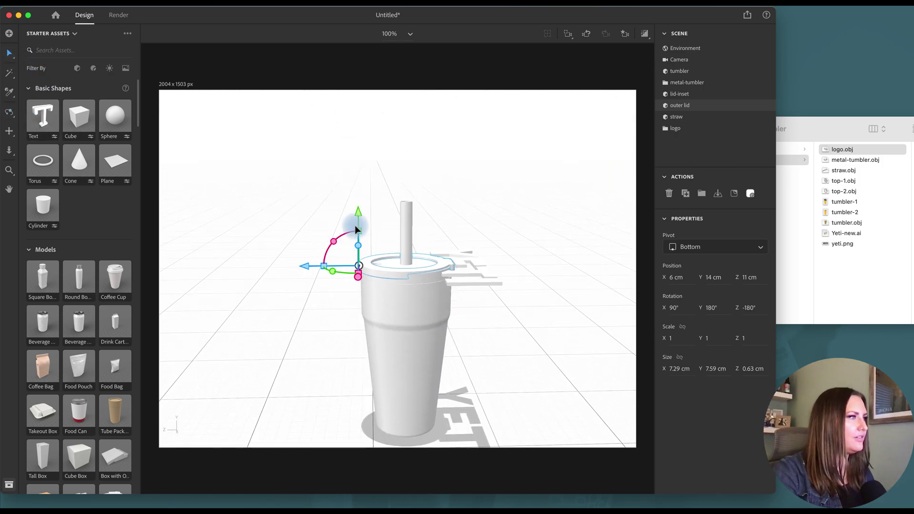
left_click_drag(357, 217, 357, 209)
key("1")
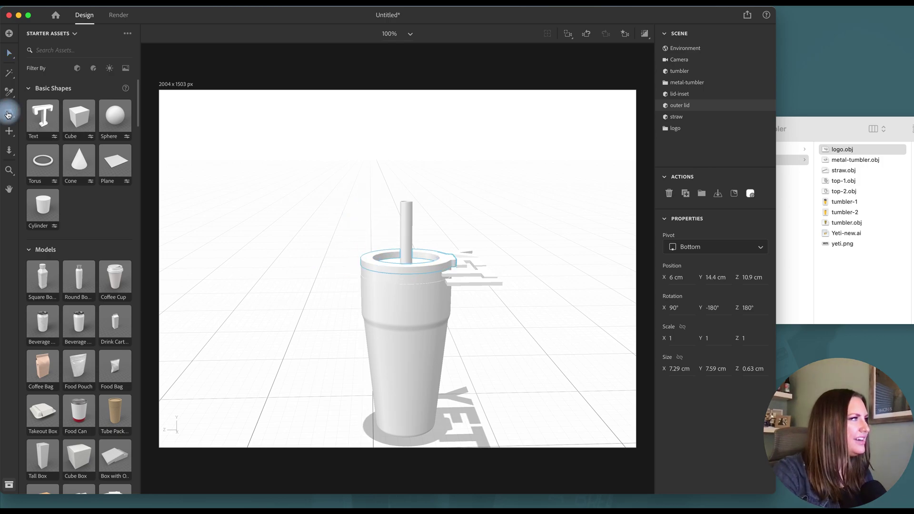
left_click_drag(475, 306, 471, 267)
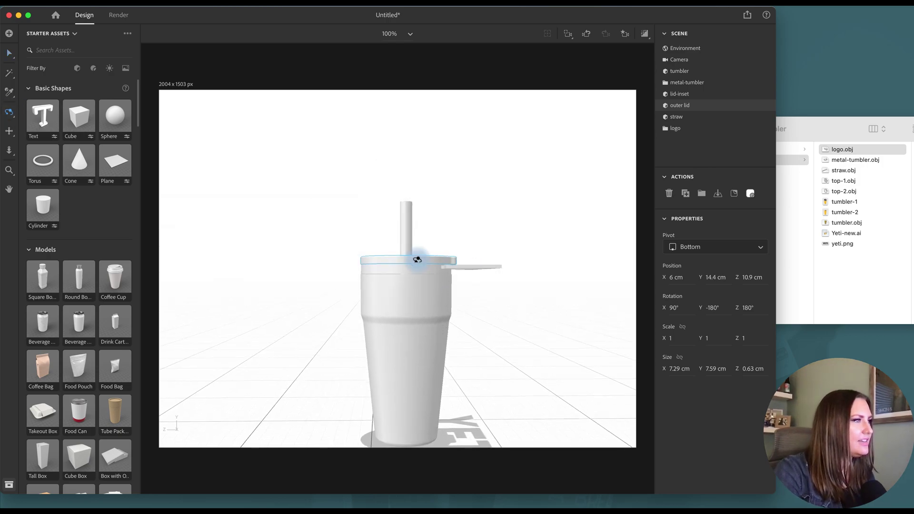
left_click(9, 53)
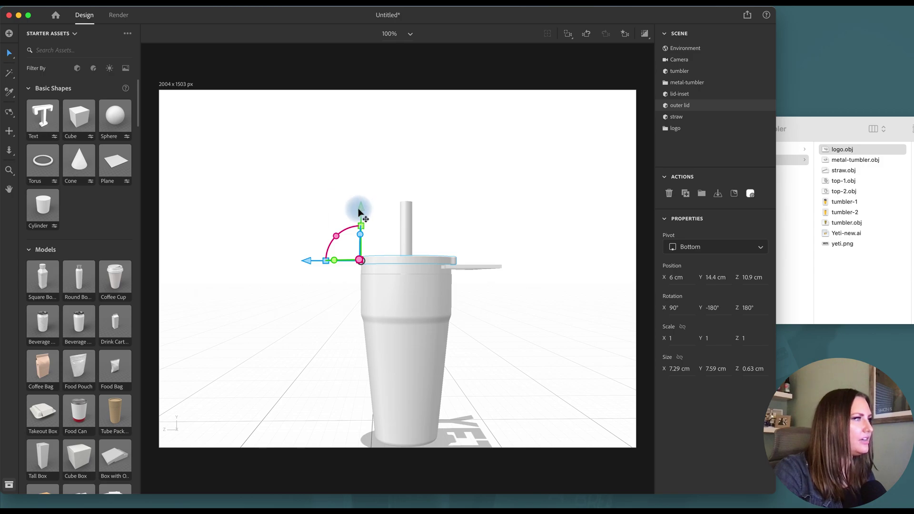
left_click_drag(358, 213, 359, 210)
Step: Check the outer lid's fit and lower it to Y 14.4 cm
left_click(336, 299)
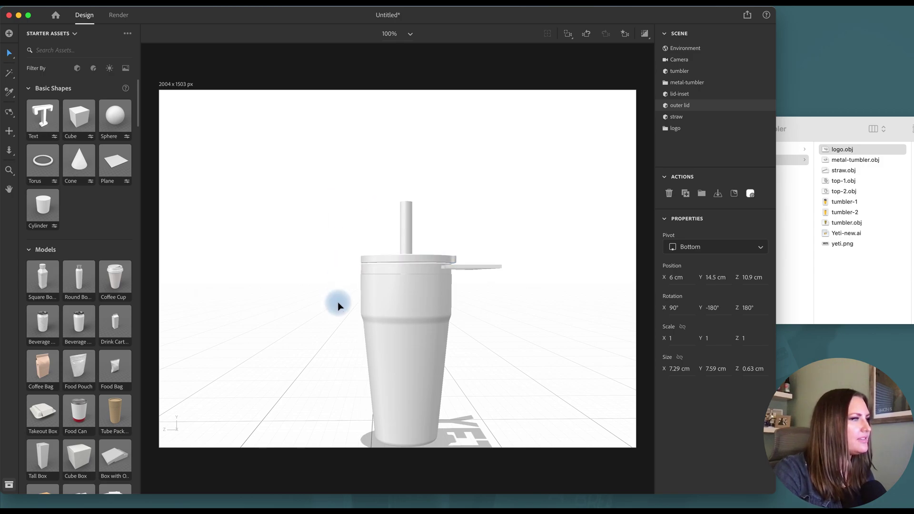
left_click(408, 270)
left_click(413, 278)
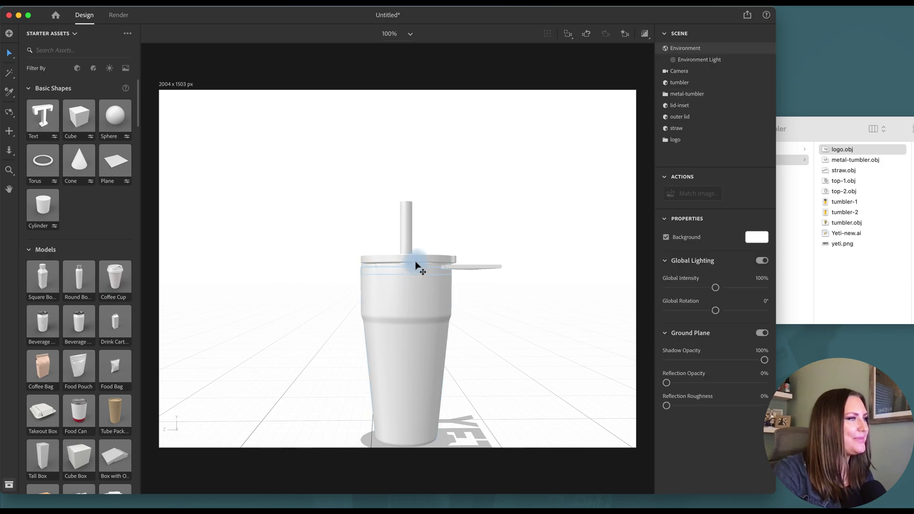
left_click(417, 263)
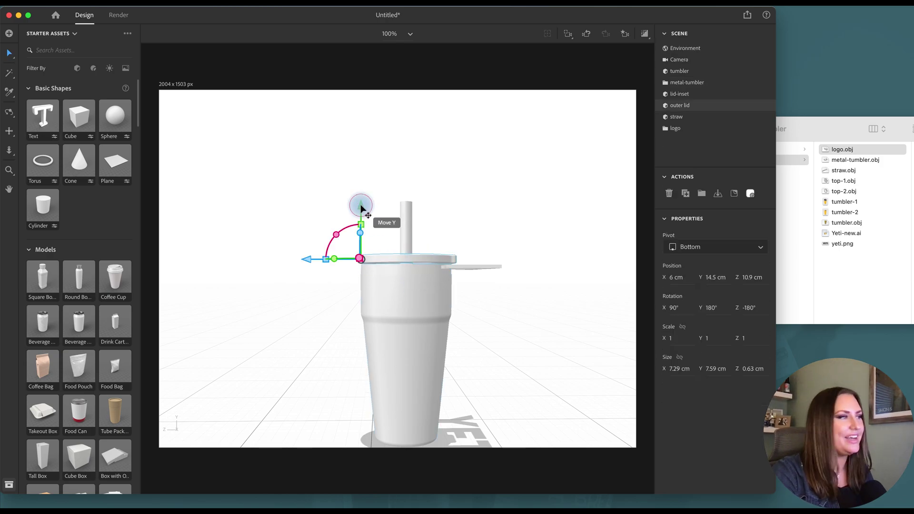
left_click_drag(361, 208, 361, 210)
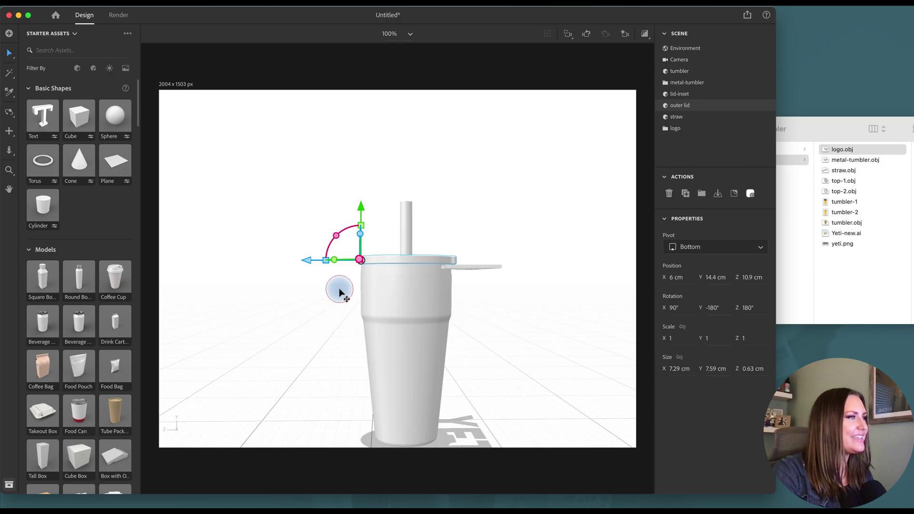
Step: Drop the metal-tumbler part onto the ground plane
left_click(9, 112)
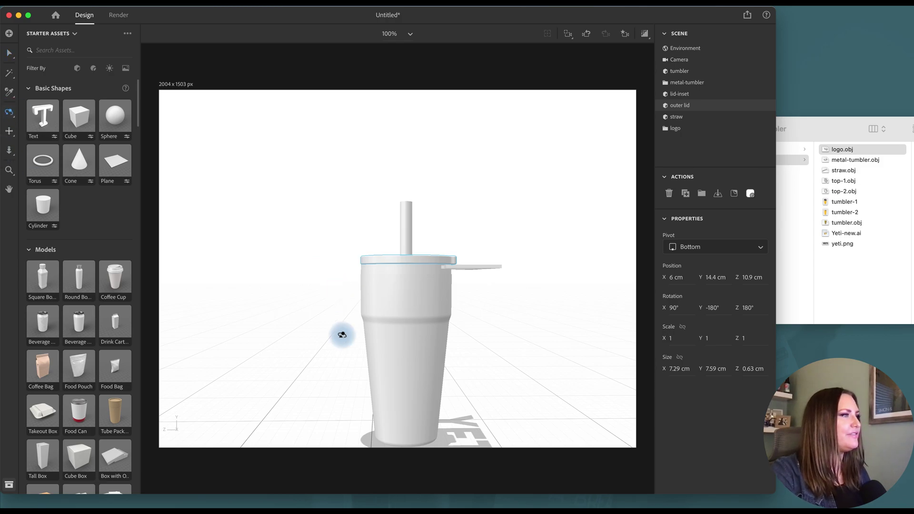
left_click_drag(368, 325, 429, 373)
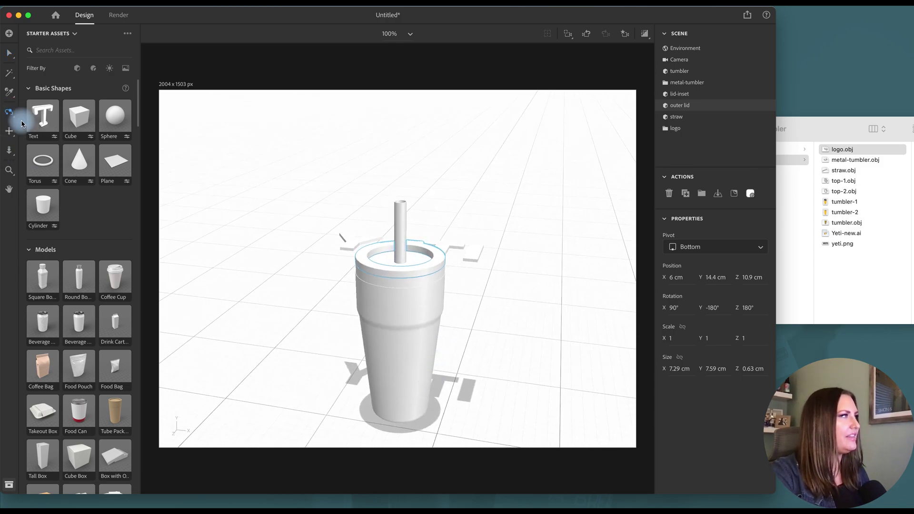
left_click(8, 52)
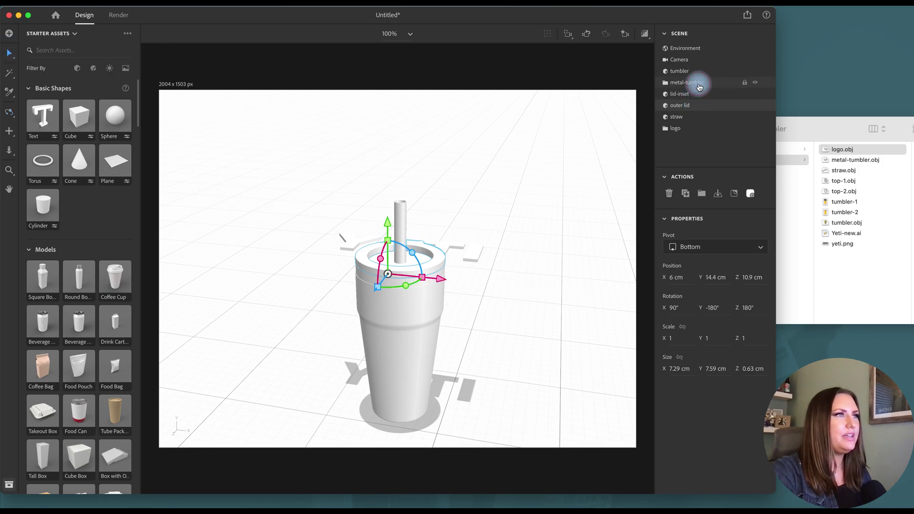
left_click(687, 82)
left_click(734, 194)
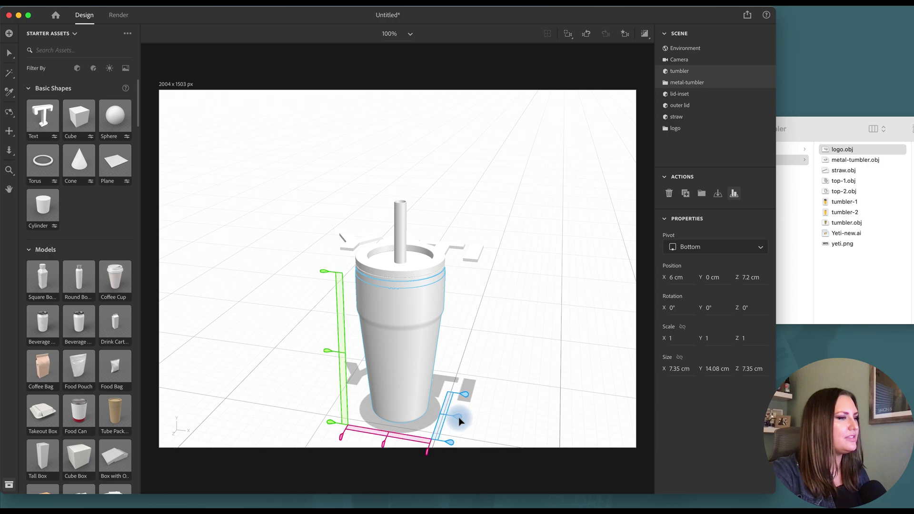
left_click(381, 443)
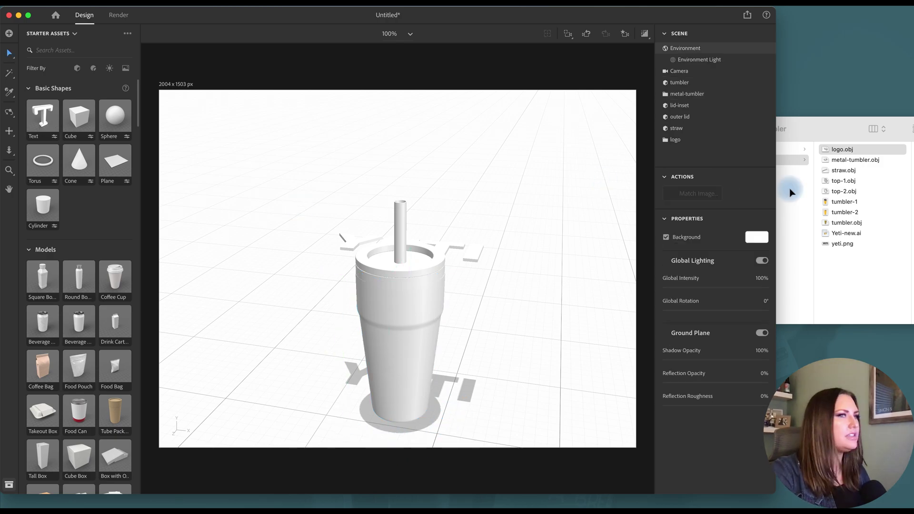
left_click(847, 236)
double_click(847, 236)
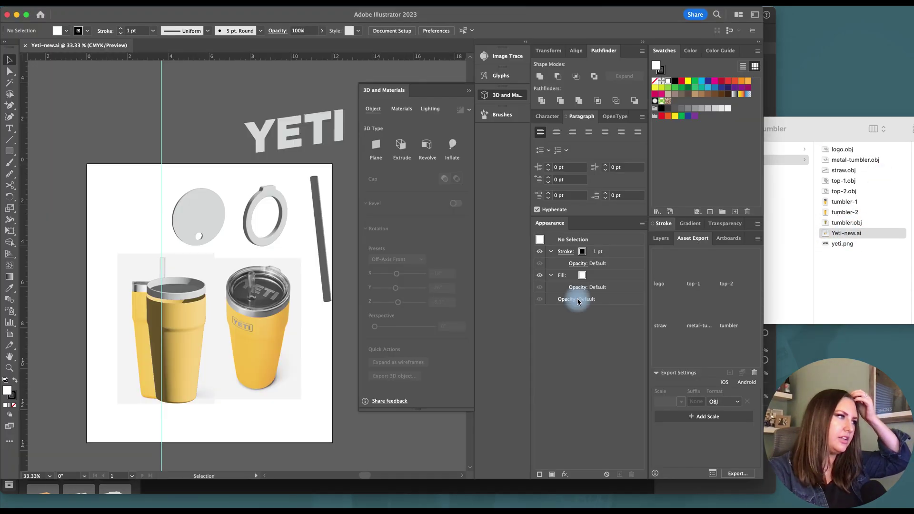
left_click(187, 336)
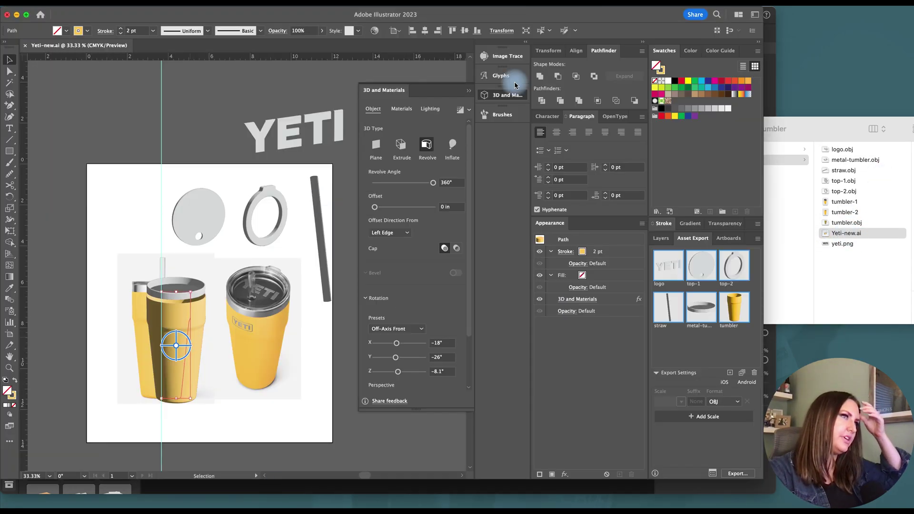
double_click(661, 72)
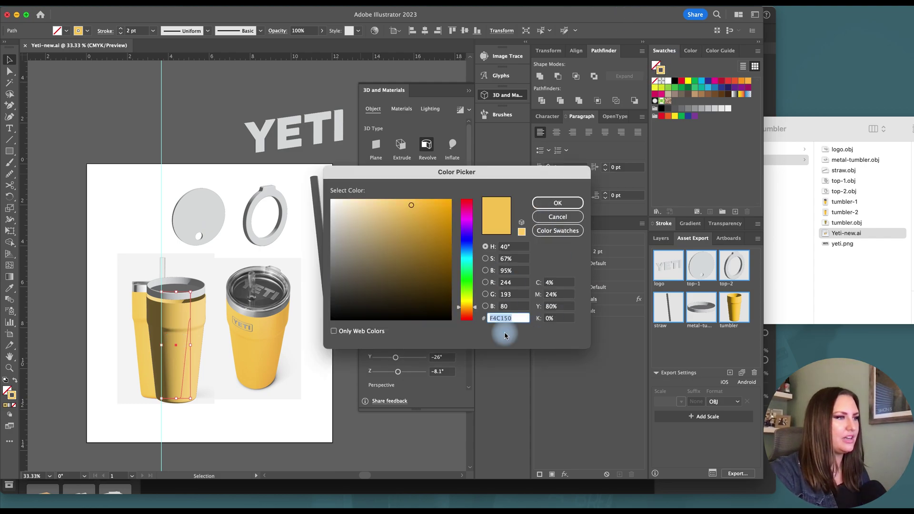
left_click(542, 204)
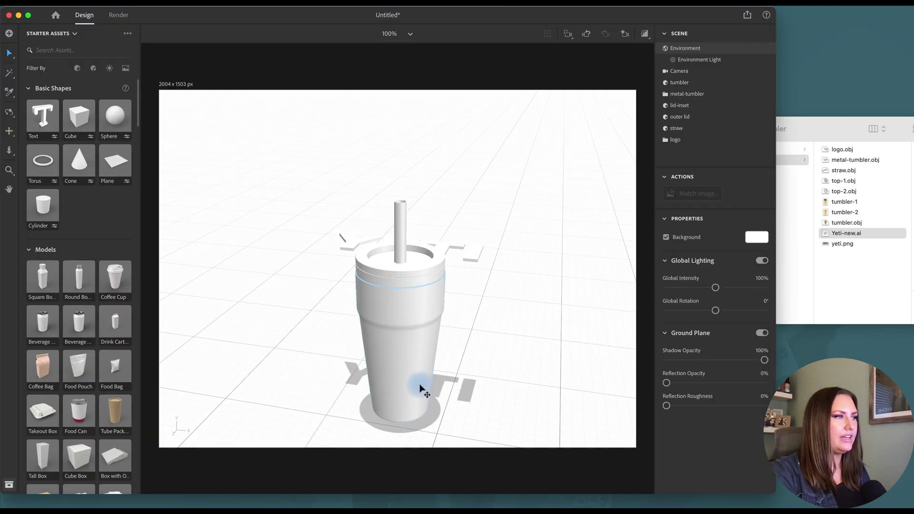
Step: Apply the Matte material to the tumbler body with base colour F4C150
left_click(419, 387)
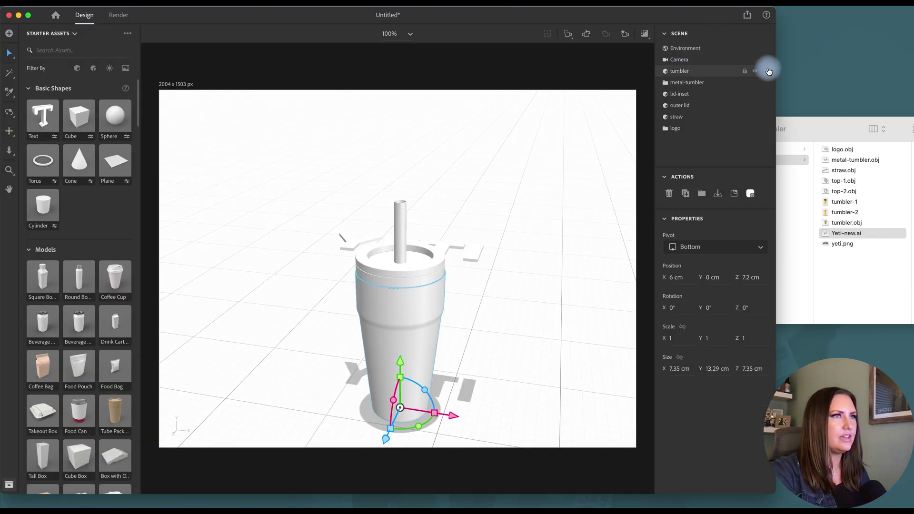
left_click(767, 72)
scroll(116, 315, "down", 15)
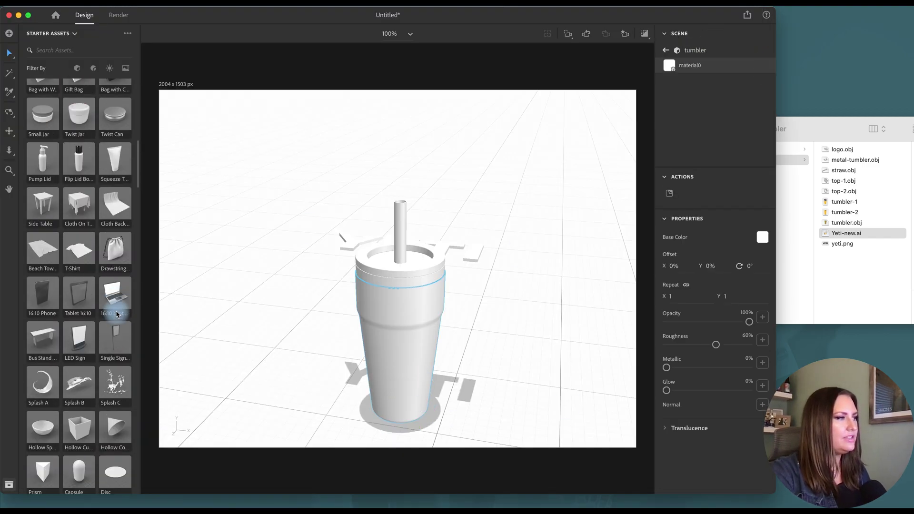
scroll(116, 316, "down", 5)
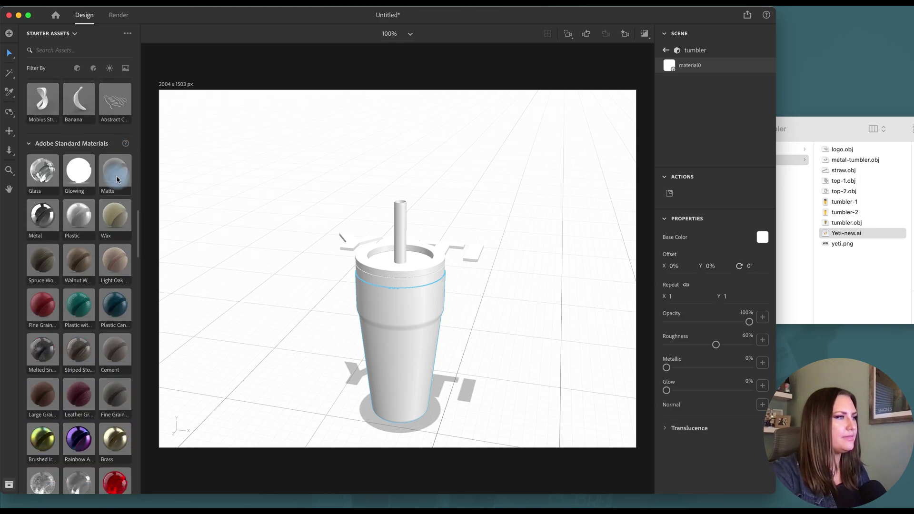
left_click_drag(116, 179, 434, 316)
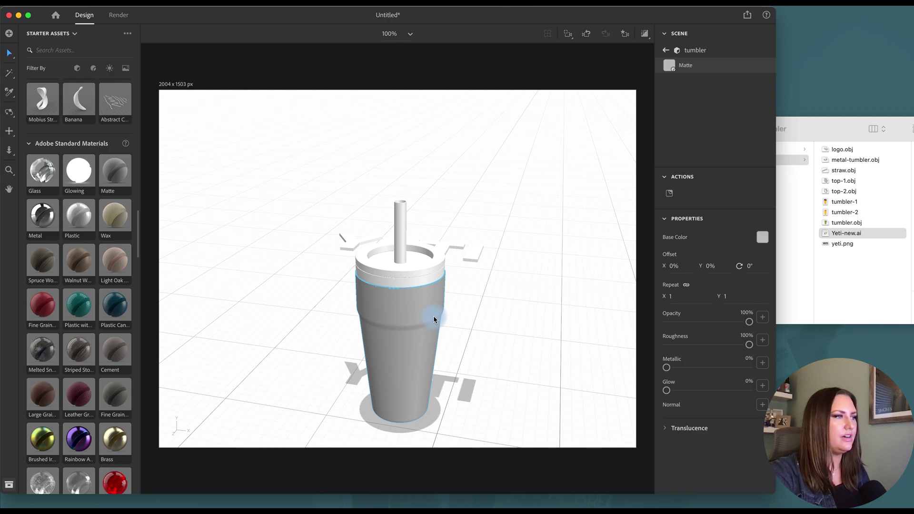
left_click(762, 237)
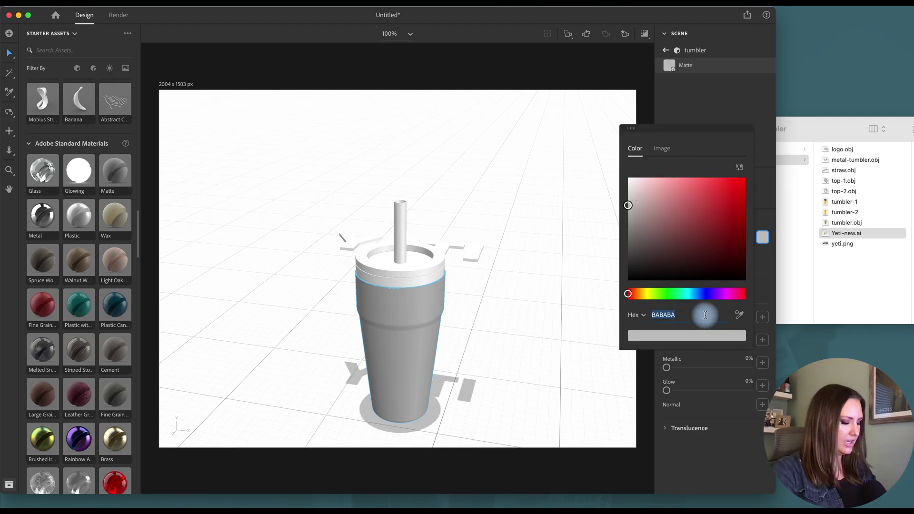
key("Return")
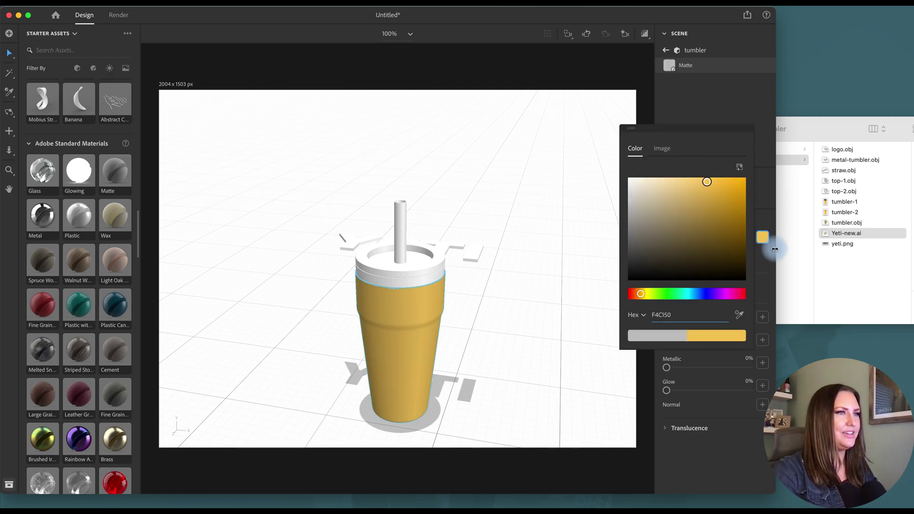
left_click(762, 237)
left_click(763, 237)
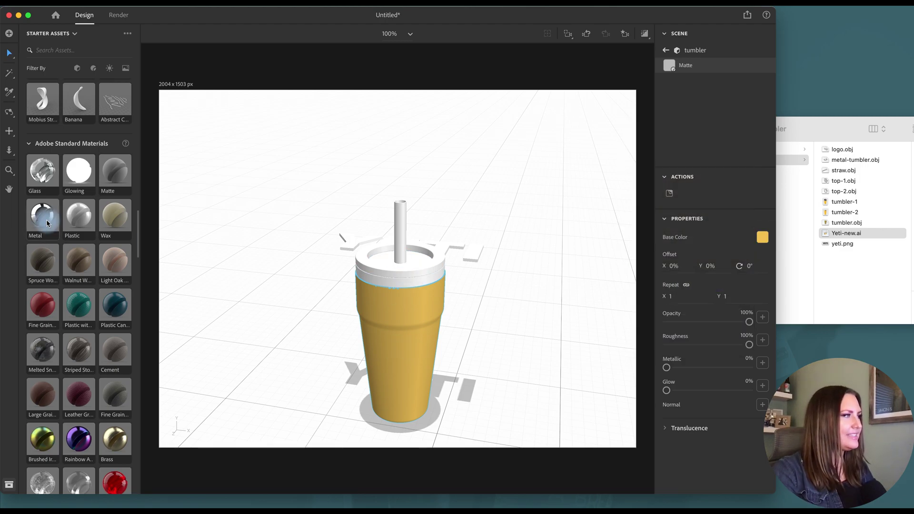
Step: Apply the Brushed Substance material to the tumbler
scroll(55, 238, "down", 5)
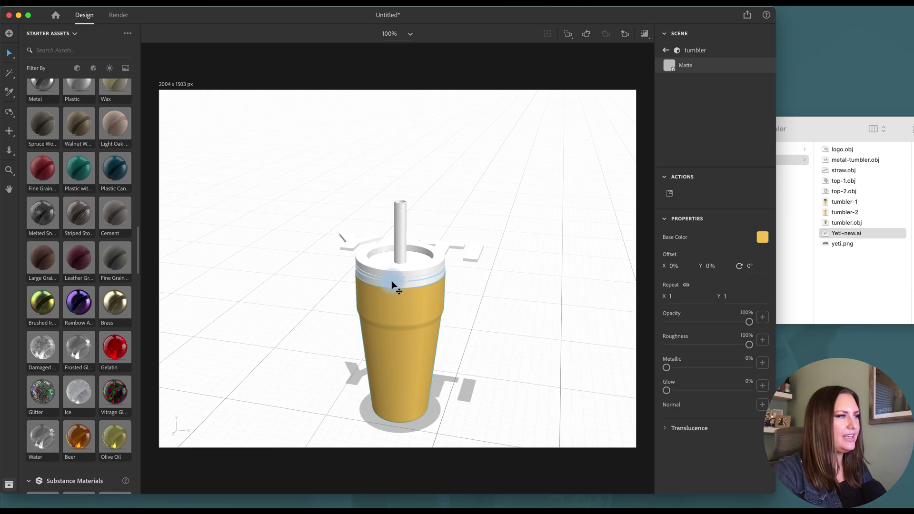
scroll(55, 335, "down", 12)
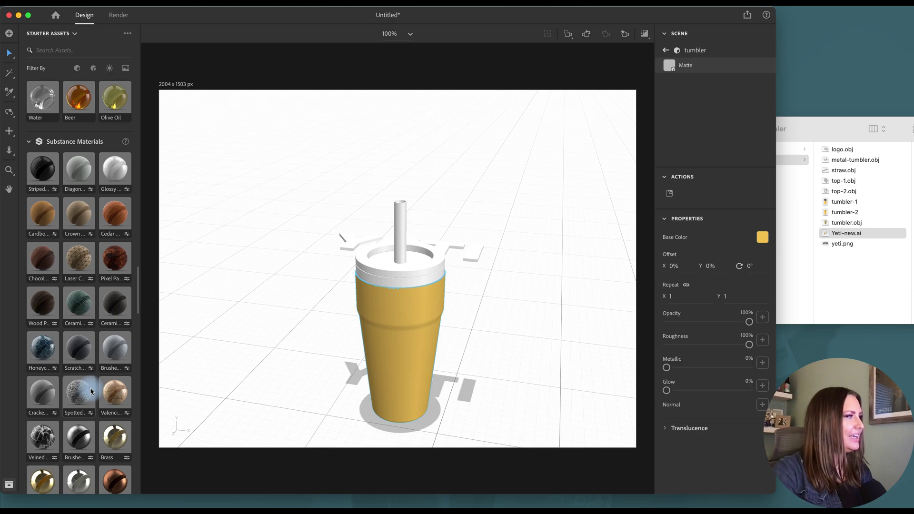
scroll(90, 388, "down", 4)
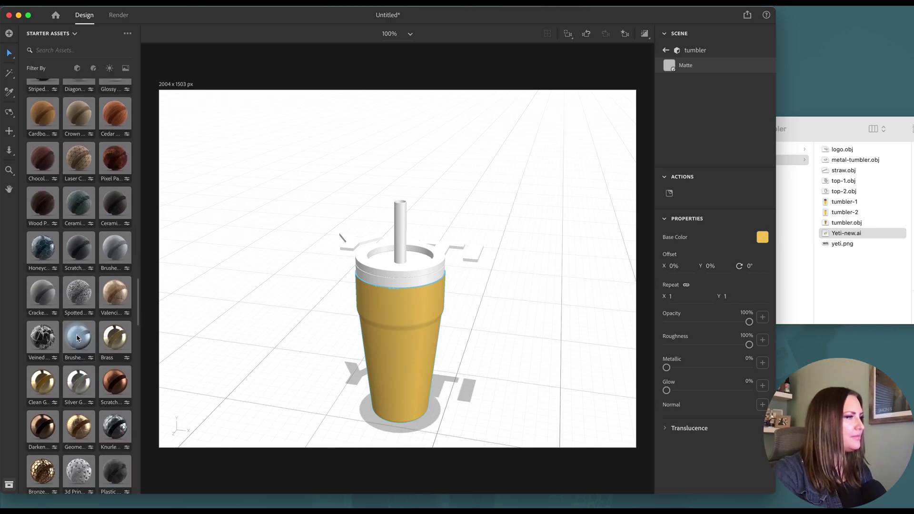
mouse_move(78, 338)
left_mouse_down()
mouse_move(276, 350)
mouse_move(376, 283)
left_mouse_up()
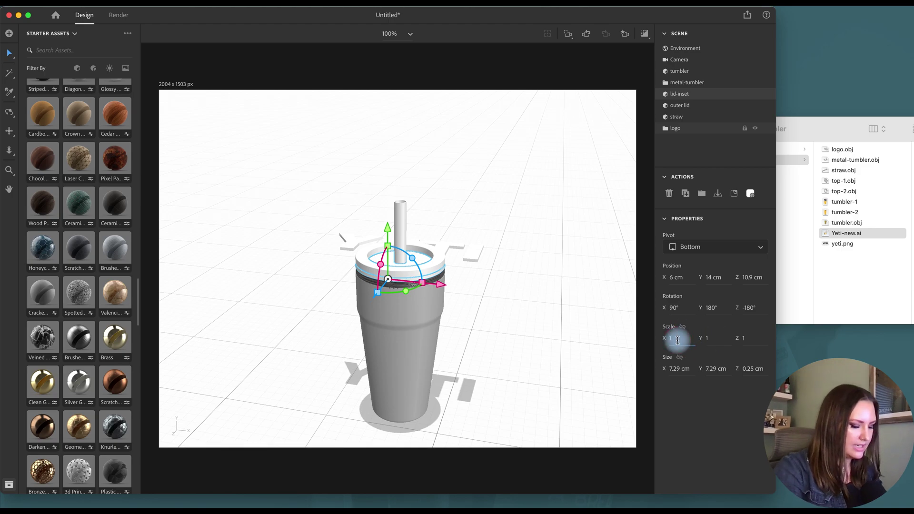
Step: Scale the lid inset to 0.9 on X, Y and Z
key("Return")
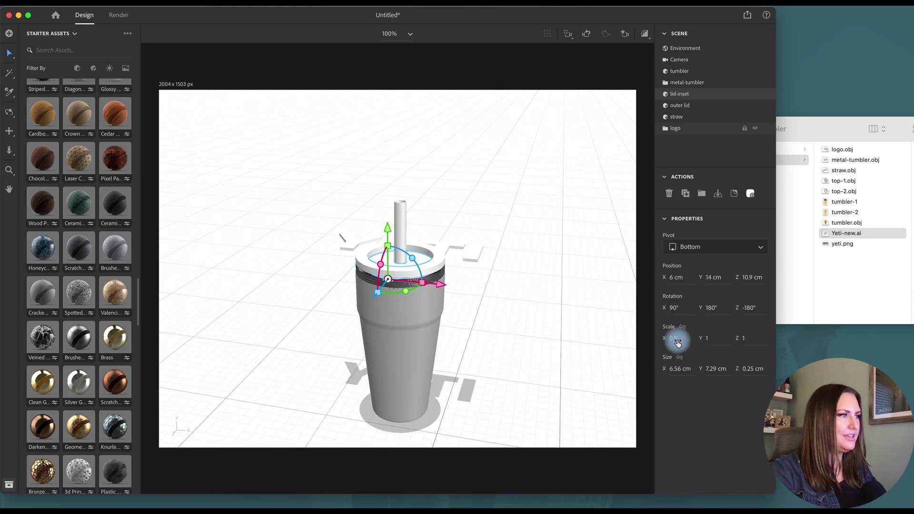
left_click(468, 263)
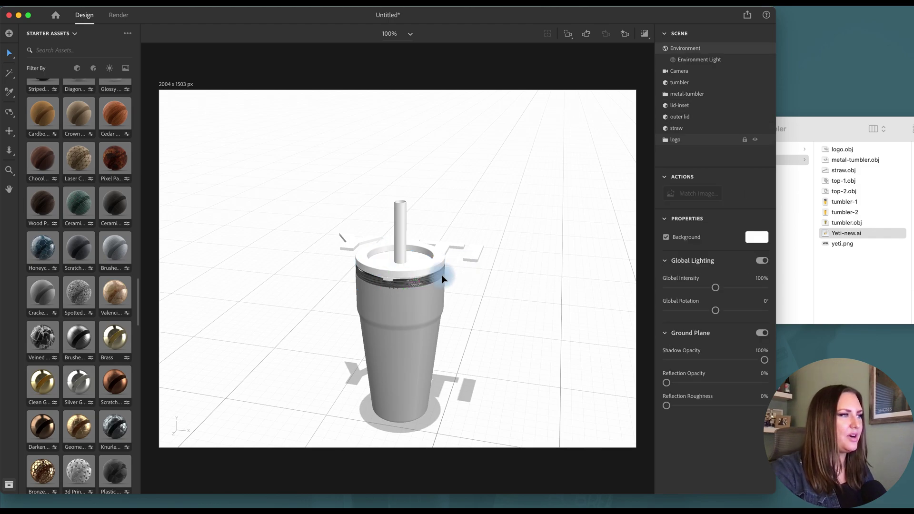
left_click(763, 105)
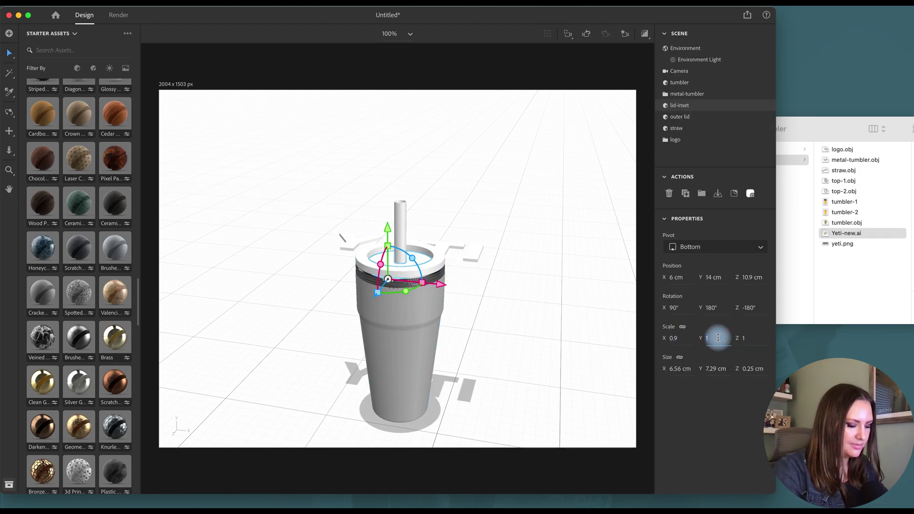
key("Return")
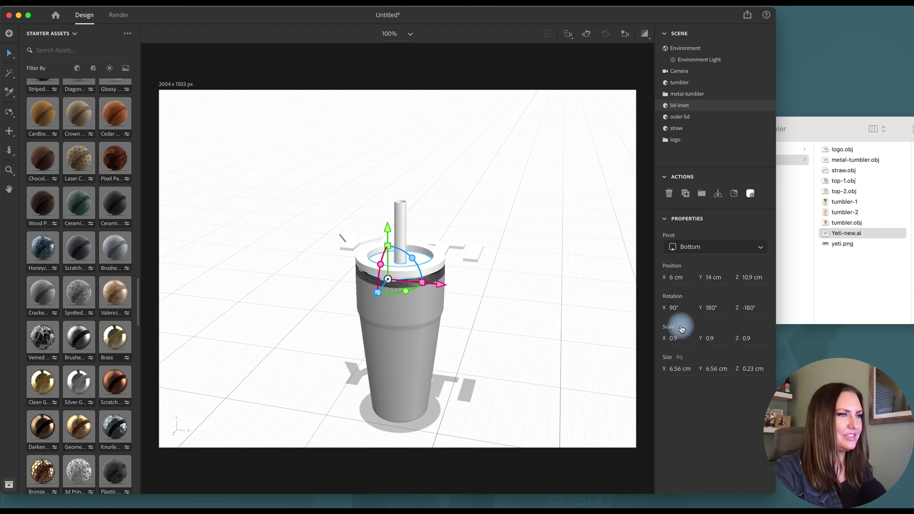
left_click(423, 291)
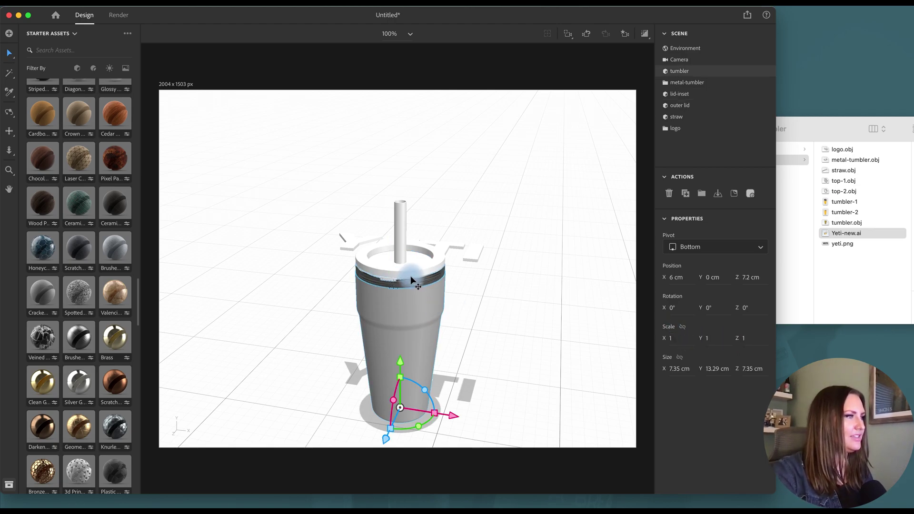
left_click(411, 276)
left_click(681, 339)
key("BackSpace")
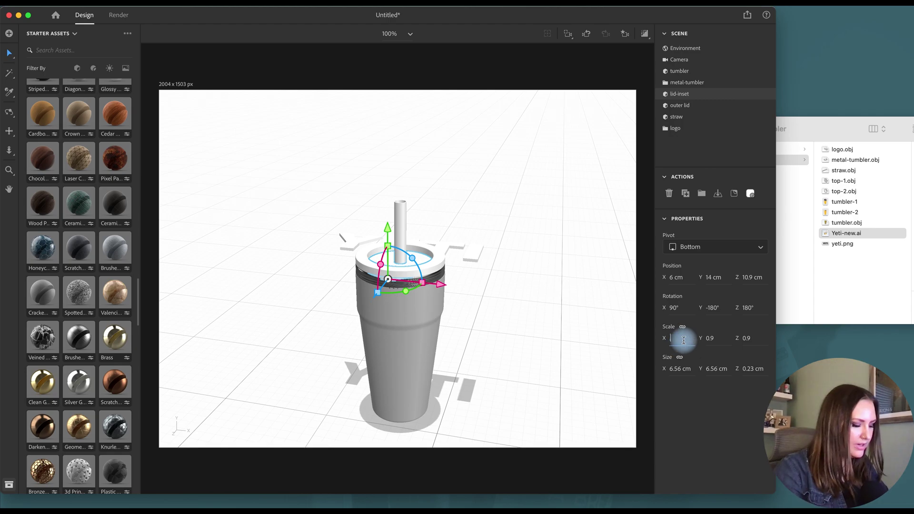
Step: Lower the lid inset along Z to 10 cm and raise the straw from 7.7 to 9.5 cm
left_click_drag(406, 312, 413, 367)
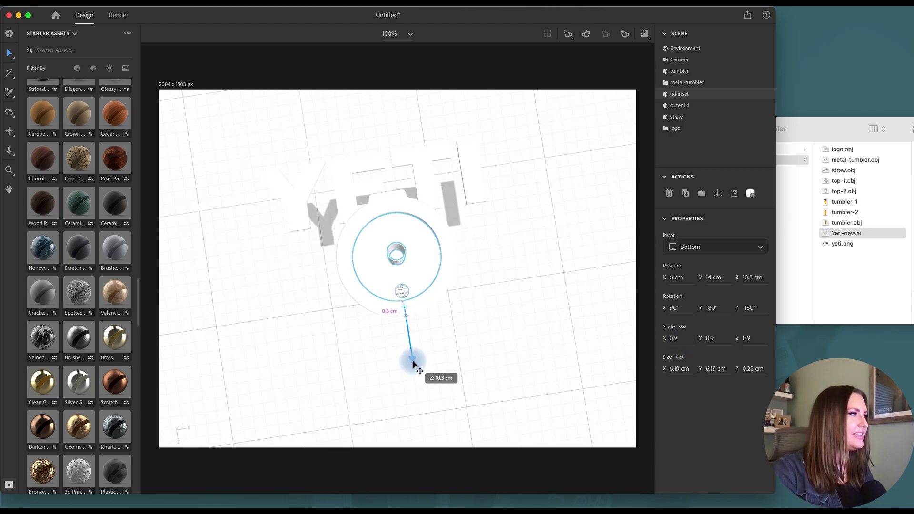
left_click_drag(413, 365, 414, 365)
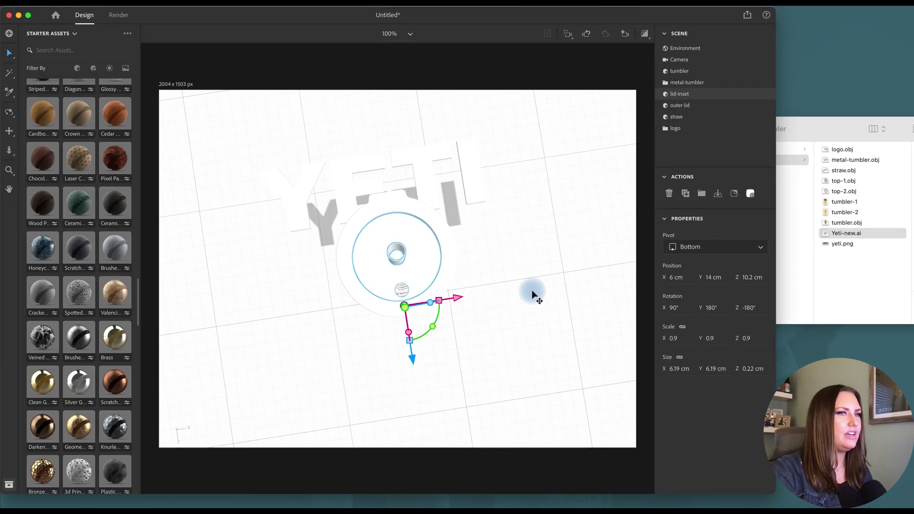
key("ctrl+Up")
left_click(419, 242)
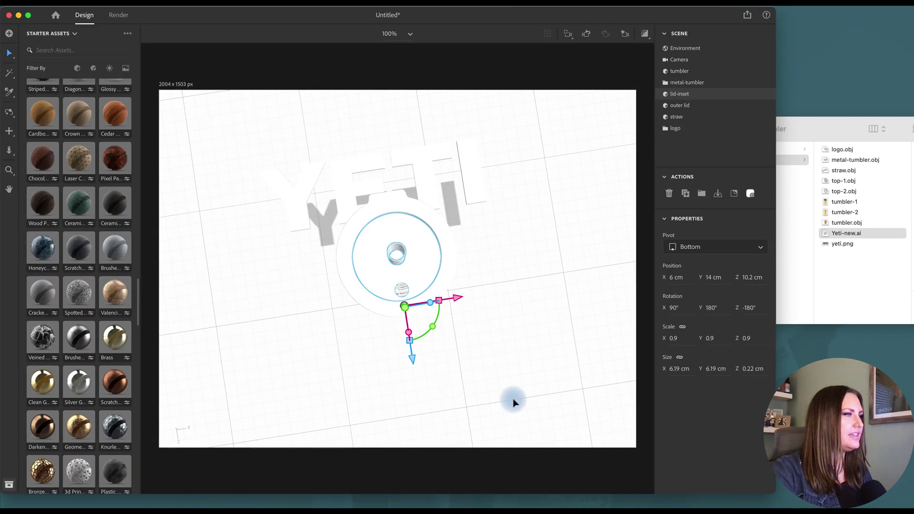
left_click_drag(410, 360, 412, 358)
left_click(684, 116)
left_click_drag(406, 319, 413, 350)
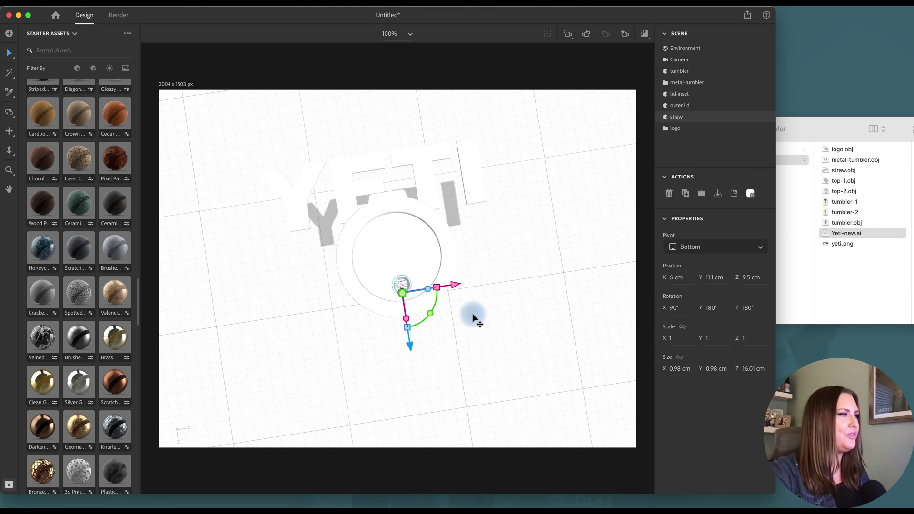
Step: Set the lid material's Translucence to about 86%
left_click(472, 314)
scroll(78, 300, "up", 10)
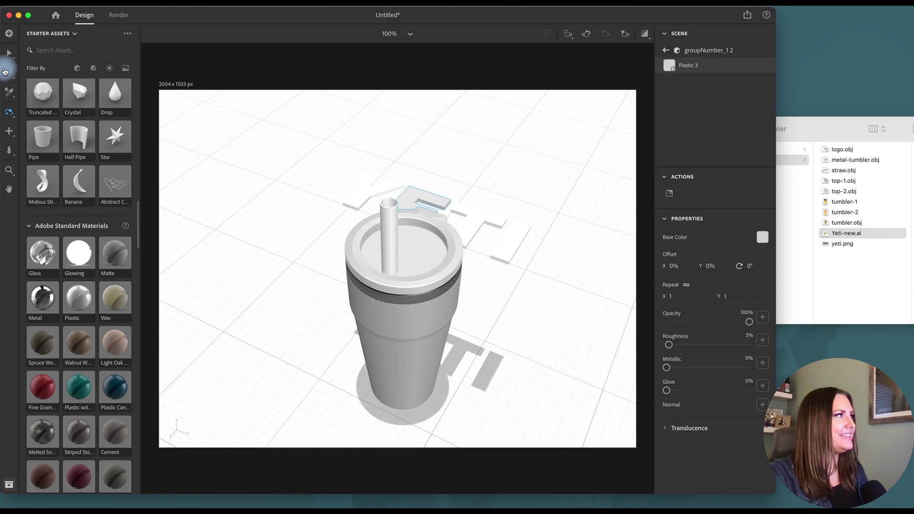
left_click(517, 115)
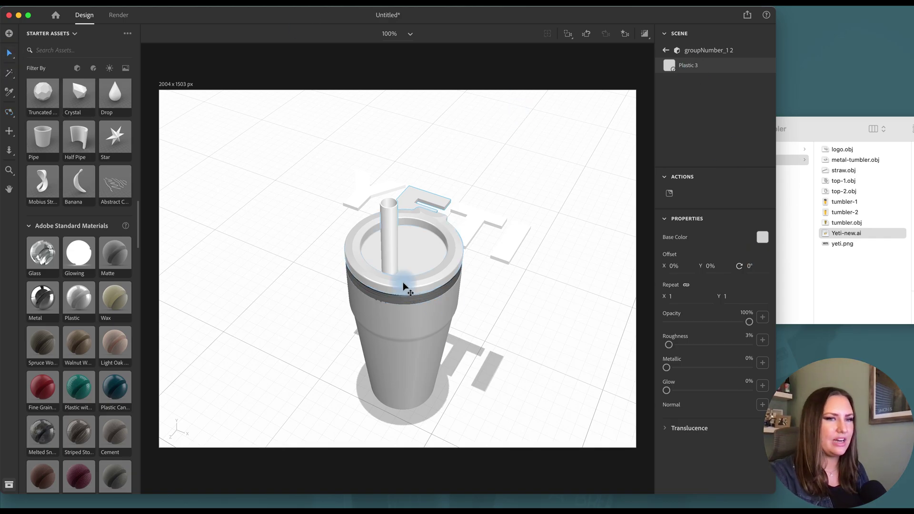
left_click(666, 431)
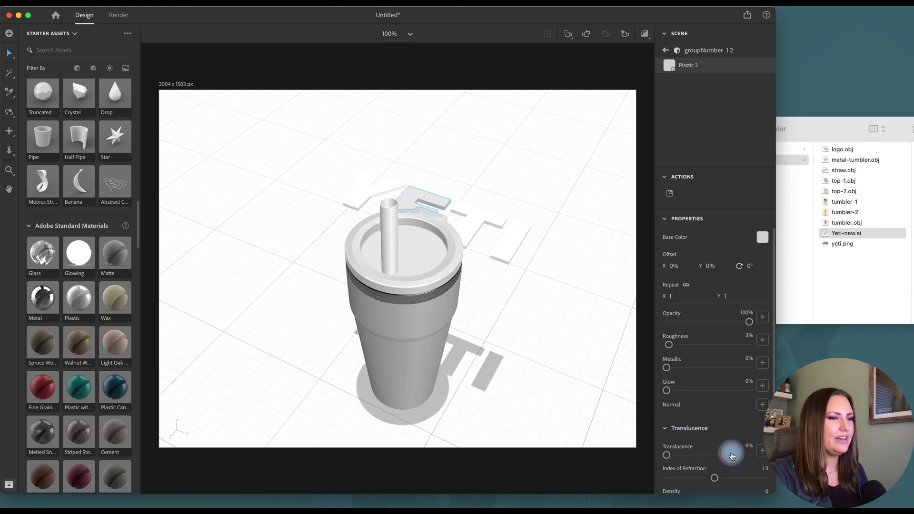
left_click_drag(736, 457, 738, 458)
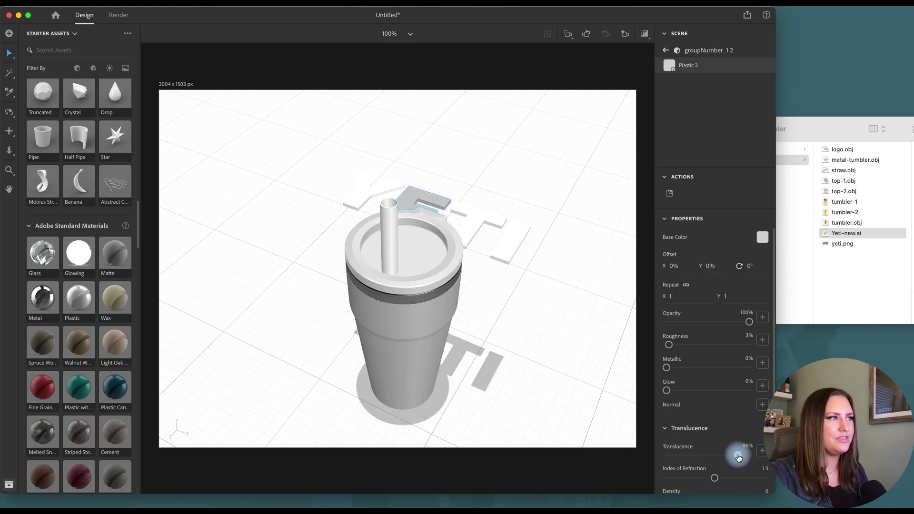
left_click(667, 51)
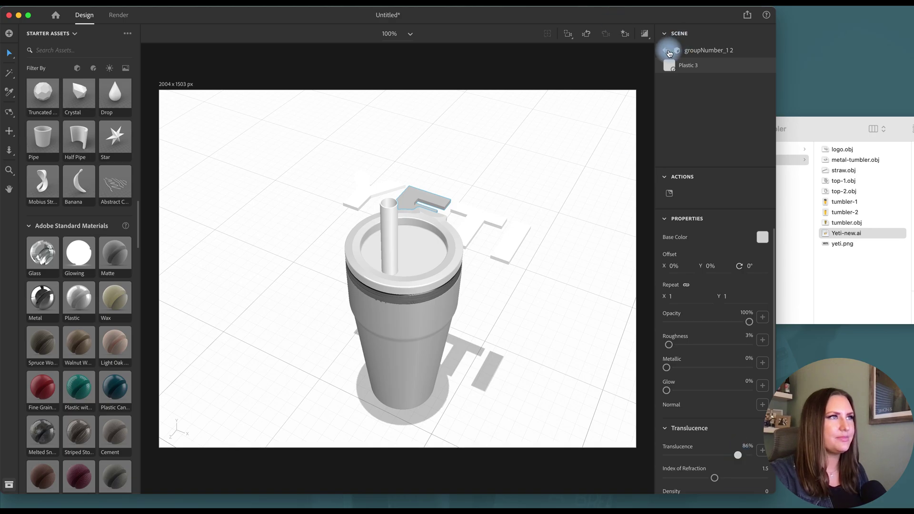
left_click(682, 129)
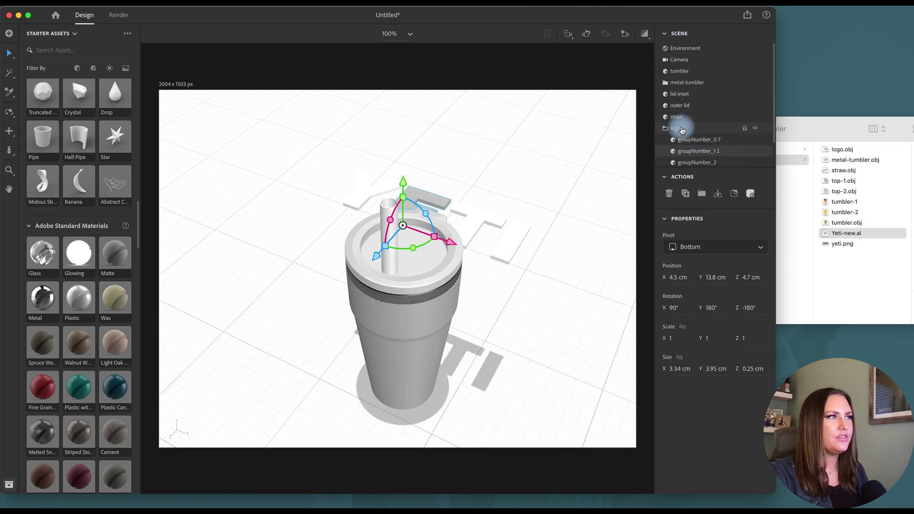
Step: Apply Matte to the logo group and make the last YETI letter piece mostly translucent
left_click(682, 130)
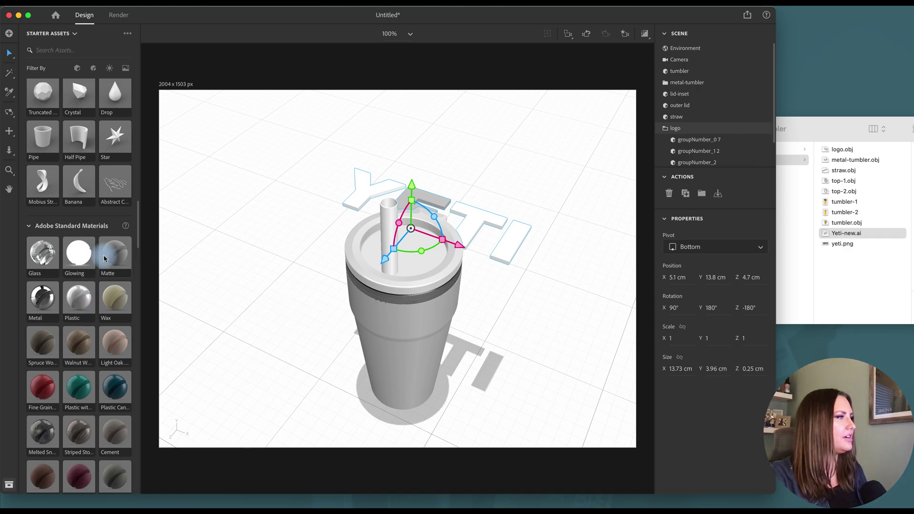
mouse_move(105, 258)
left_mouse_down()
mouse_move(84, 290)
mouse_move(673, 140)
mouse_move(664, 139)
mouse_move(675, 131)
left_mouse_up()
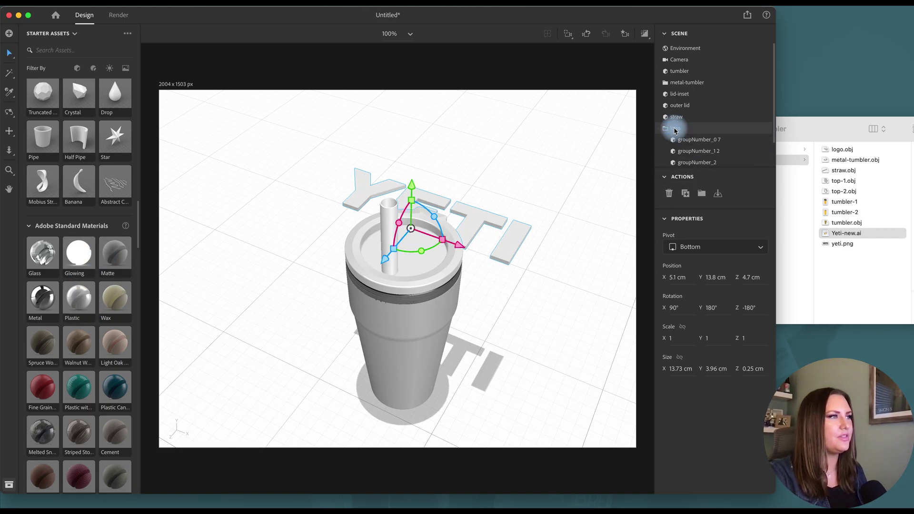
left_click(728, 139)
double_click(767, 142)
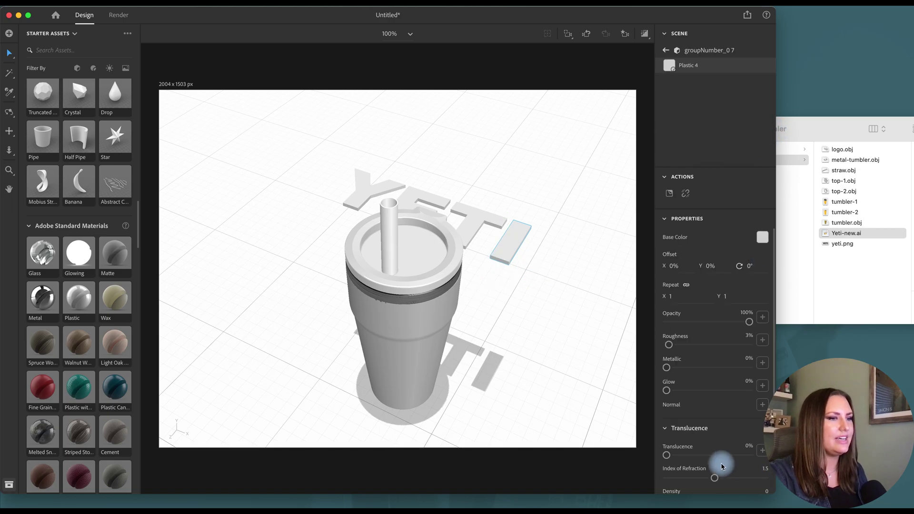
left_click(735, 454)
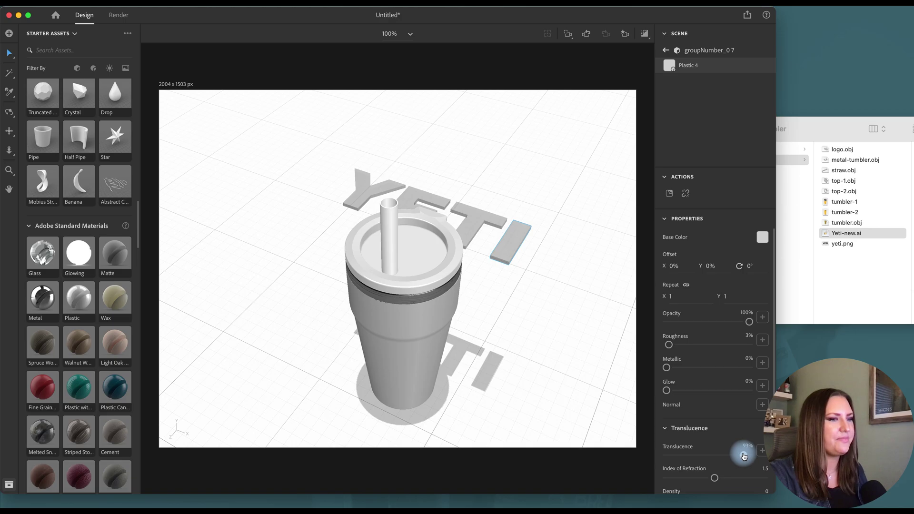
left_click(667, 50)
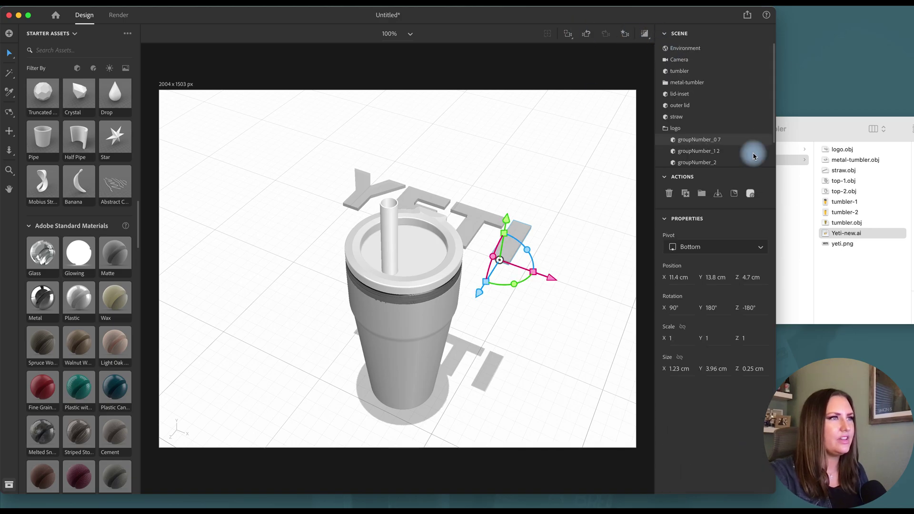
Step: Set the lid inset to about 88% and the outer lid to about 91% translucence
left_click(659, 128)
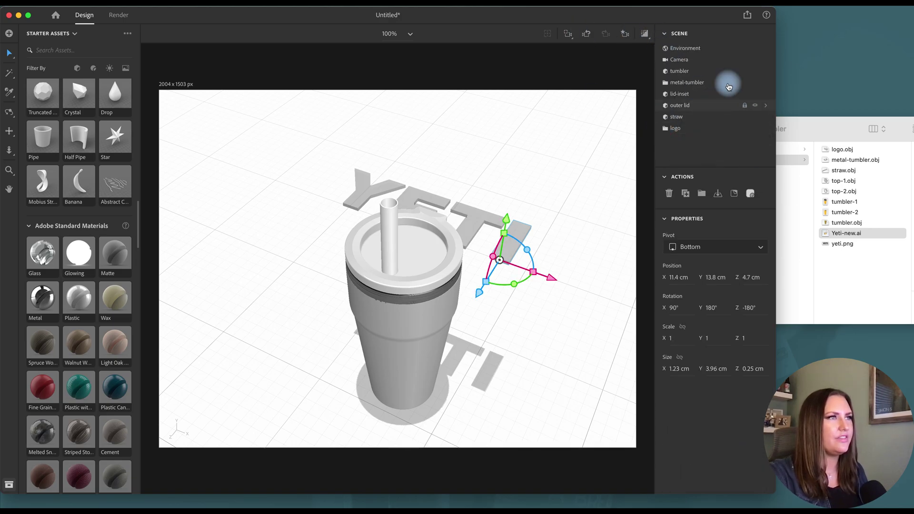
double_click(765, 97)
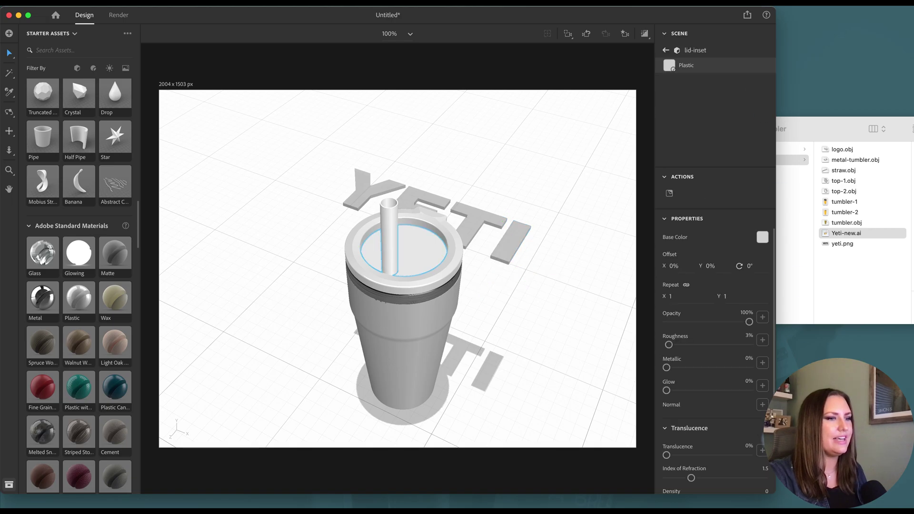
left_click(740, 456)
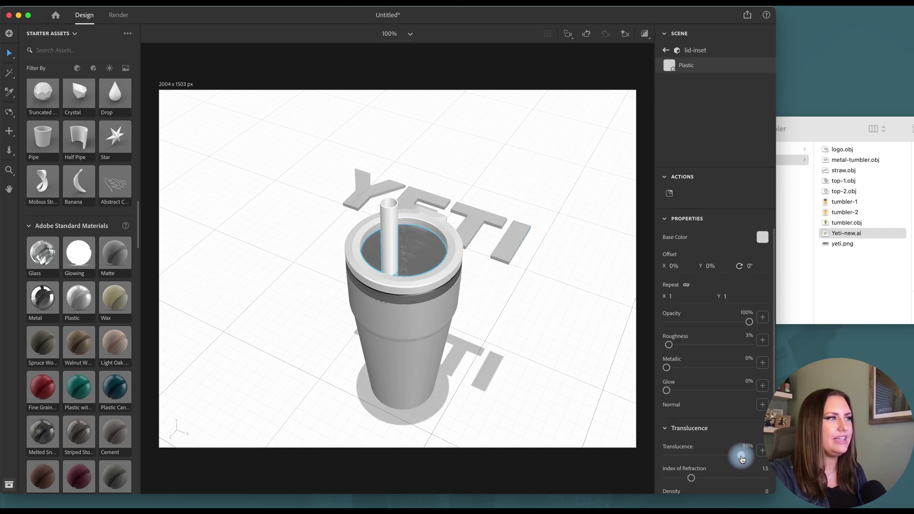
left_click(667, 50)
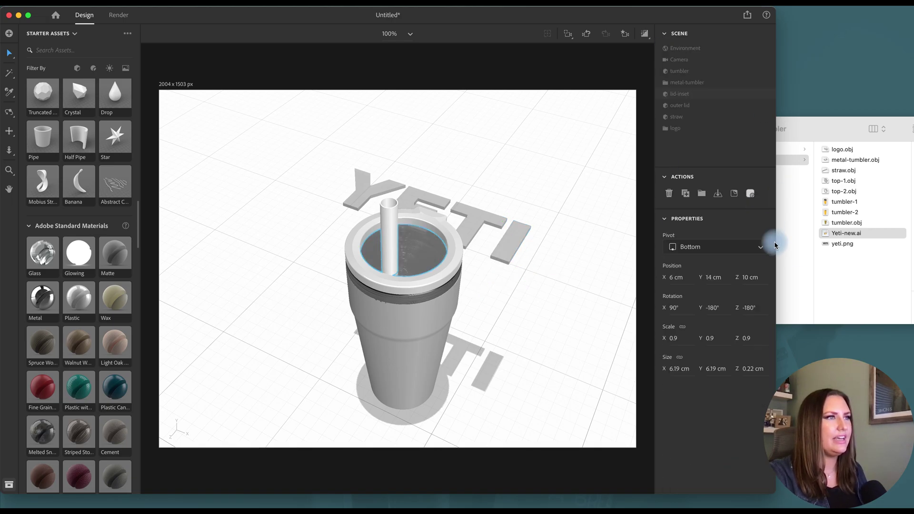
double_click(758, 106)
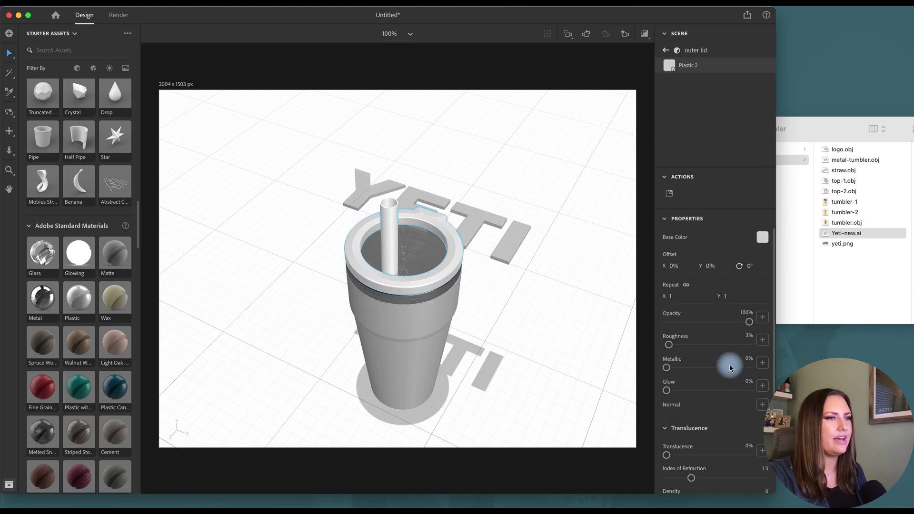
left_click(743, 455)
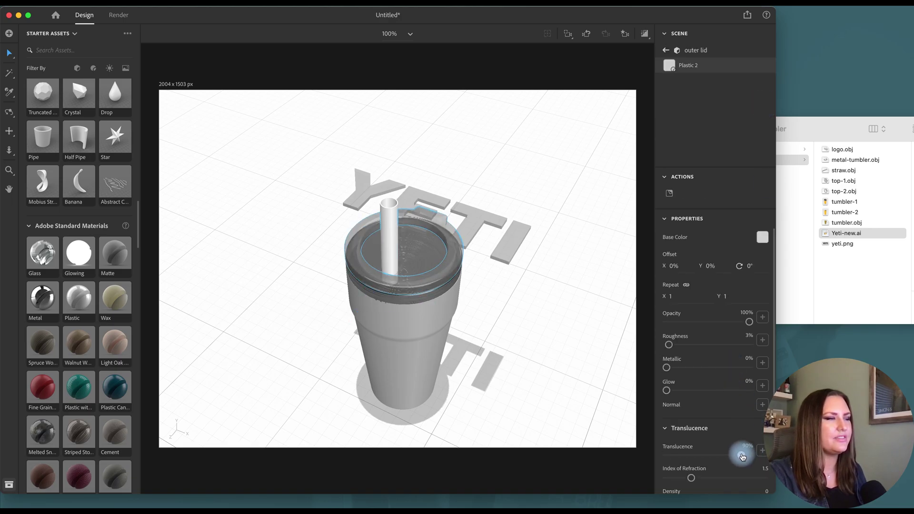
Step: Check the result in Render Preview, then reselect the YETI logo
left_click(645, 35)
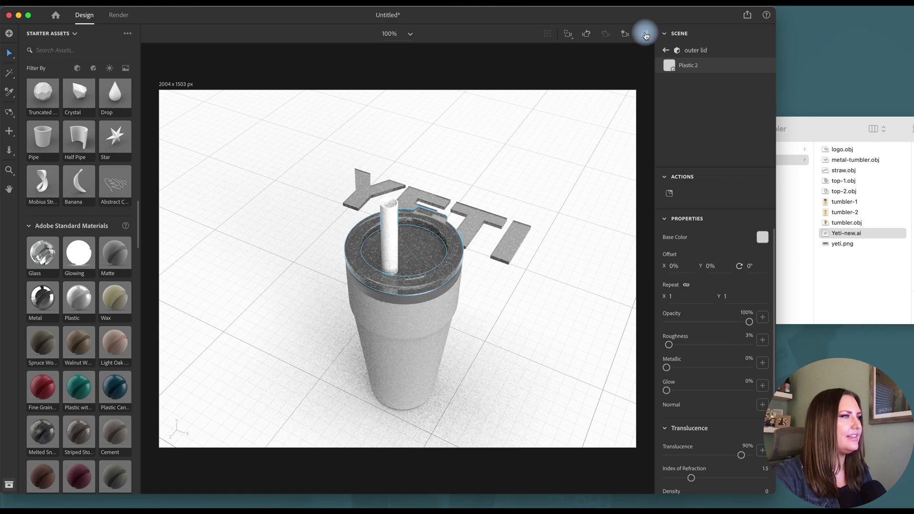
left_click(645, 35)
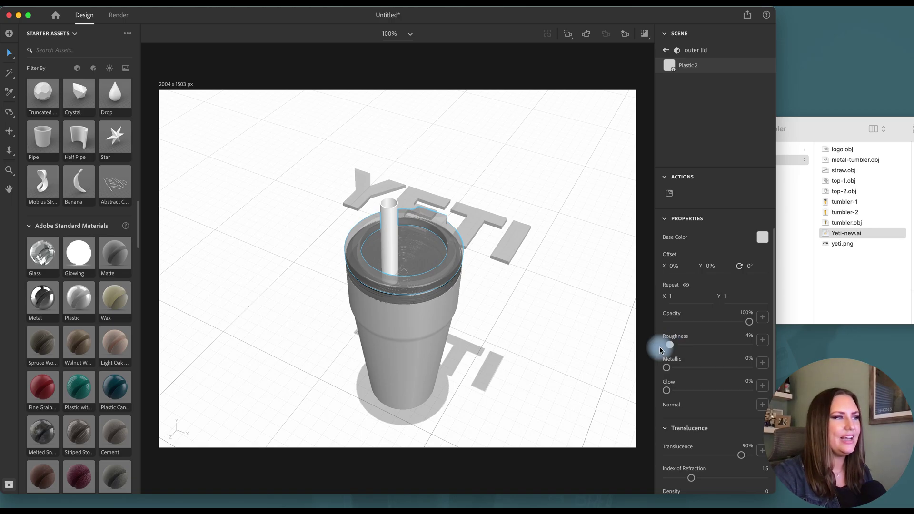
left_click(420, 268)
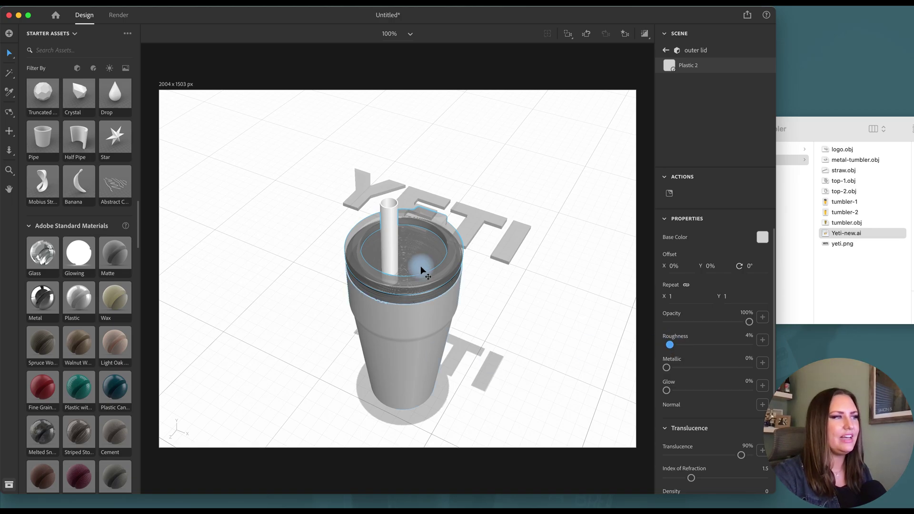
left_click(481, 215)
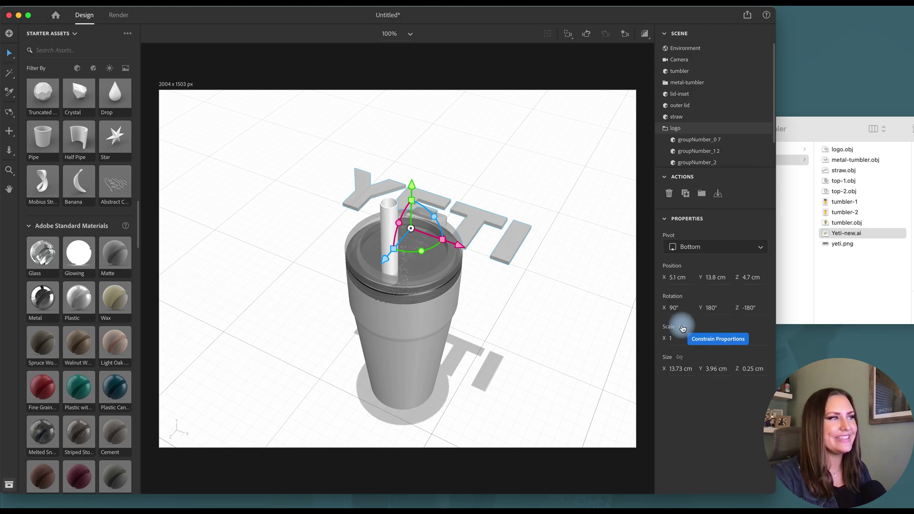
Step: Lock the logo's proportions, scale it to 0.3, and raise it to lid height
left_click(682, 329)
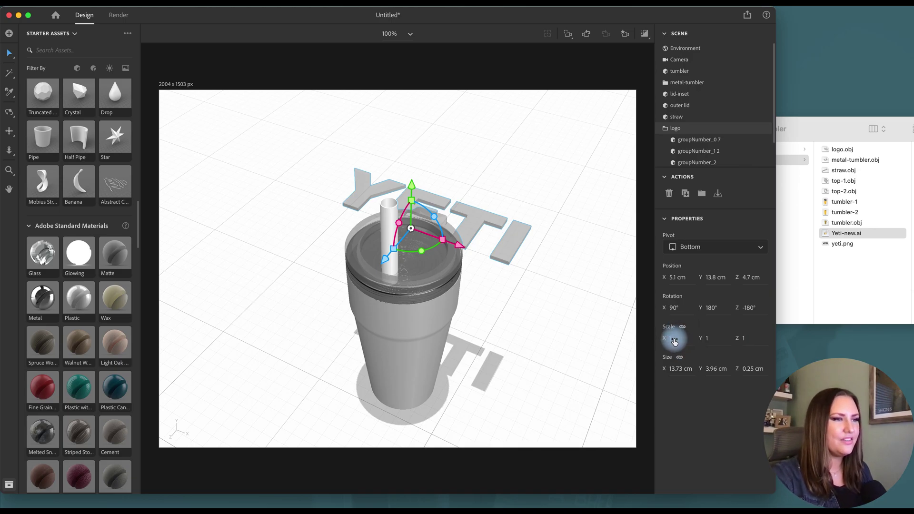
left_click_drag(673, 338, 671, 339)
left_click_drag(412, 187, 412, 184)
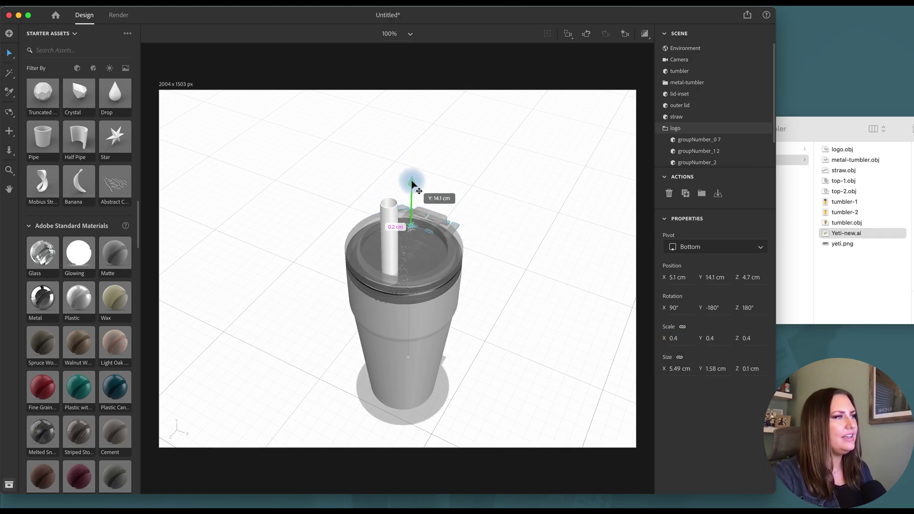
left_click_drag(389, 260, 375, 279)
left_click(676, 339)
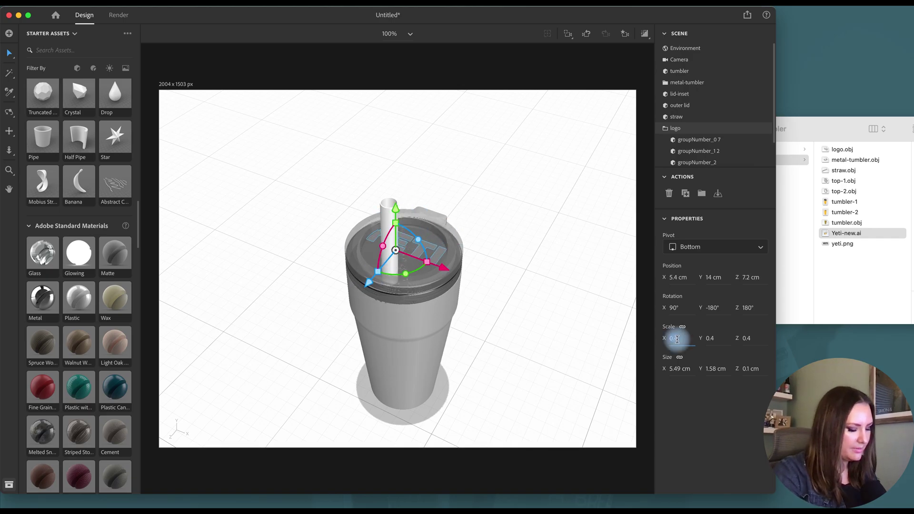
type("0.3")
key("Return")
Step: Centre the logo flat on the lid from a top-down view, then return to perspective
left_click_drag(442, 261, 449, 269)
left_click_drag(371, 286, 370, 292)
left_click(9, 112)
left_click_drag(198, 142, 266, 251)
left_click(10, 54)
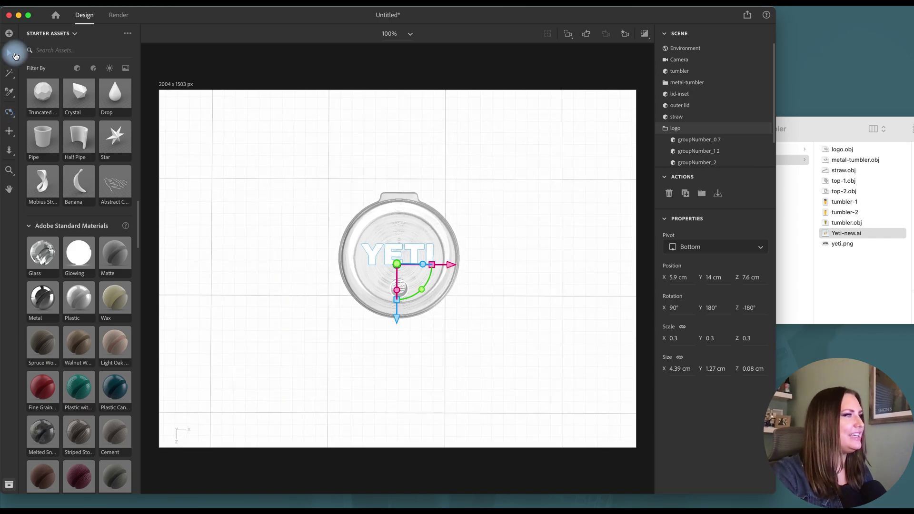
left_click_drag(455, 264, 453, 261)
left_click(504, 305)
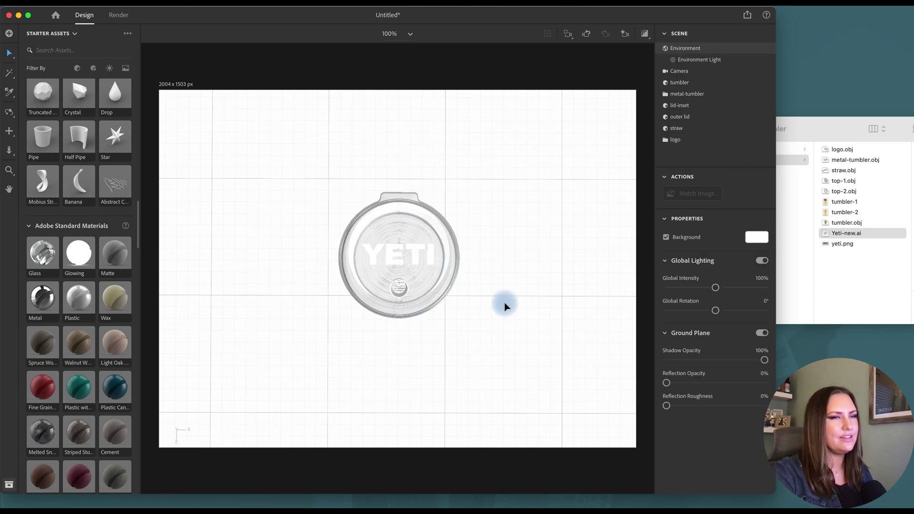
left_click(9, 113)
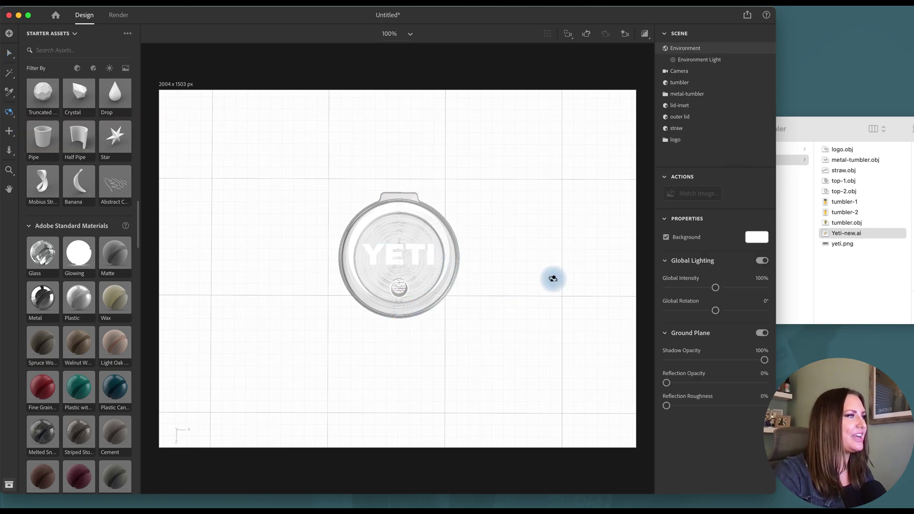
left_click_drag(551, 278, 456, 220)
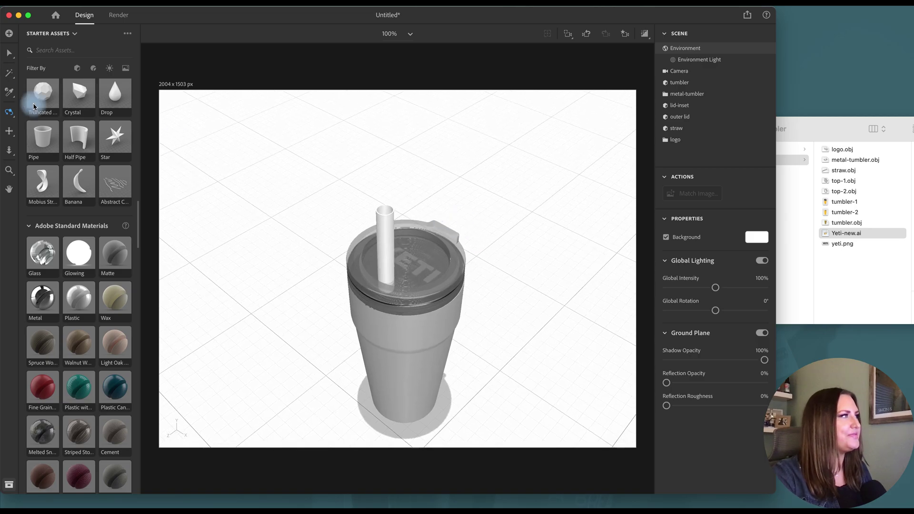
Step: Give the straw a Plastic material with about 90% translucence and a white FFFFFF base colour
left_click_drag(78, 298, 388, 262)
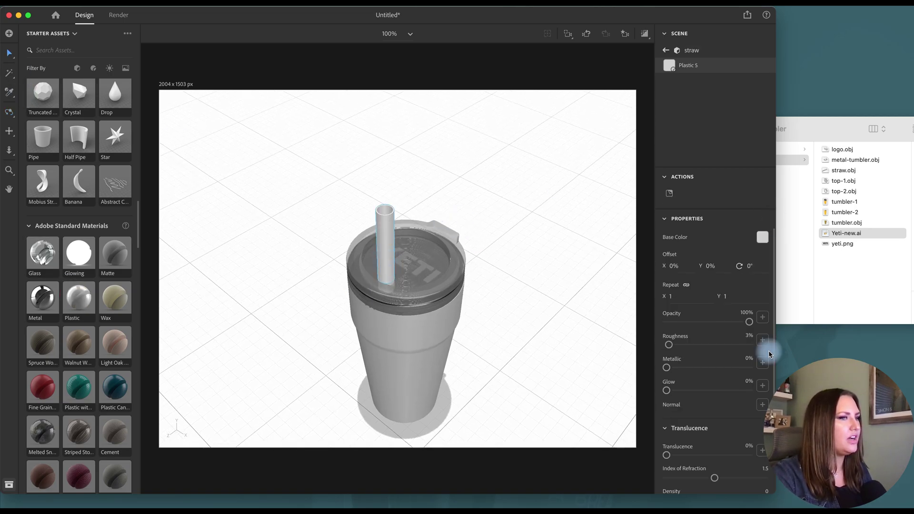
left_click_drag(740, 459, 742, 458)
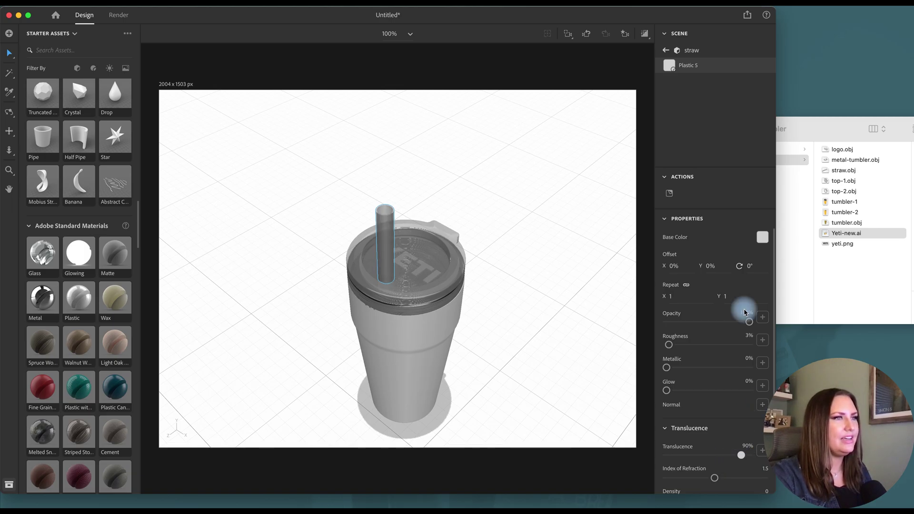
left_click(763, 237)
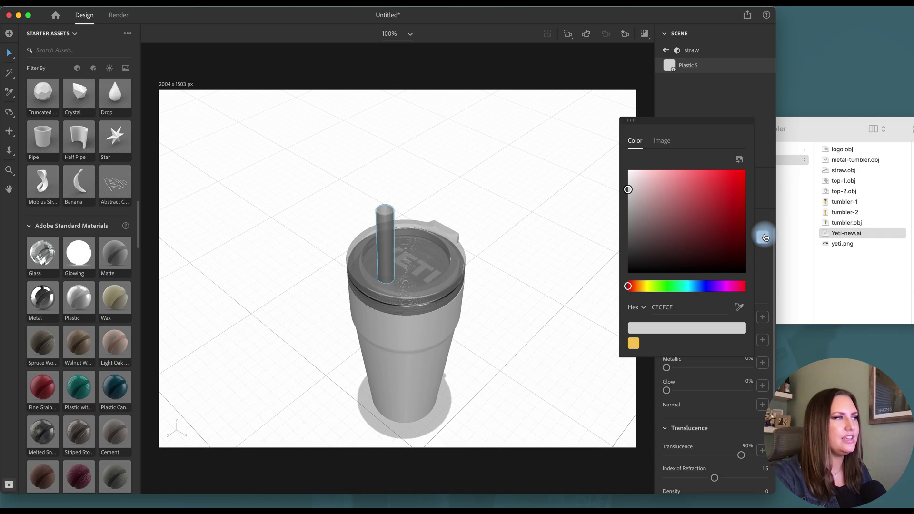
left_click(630, 182)
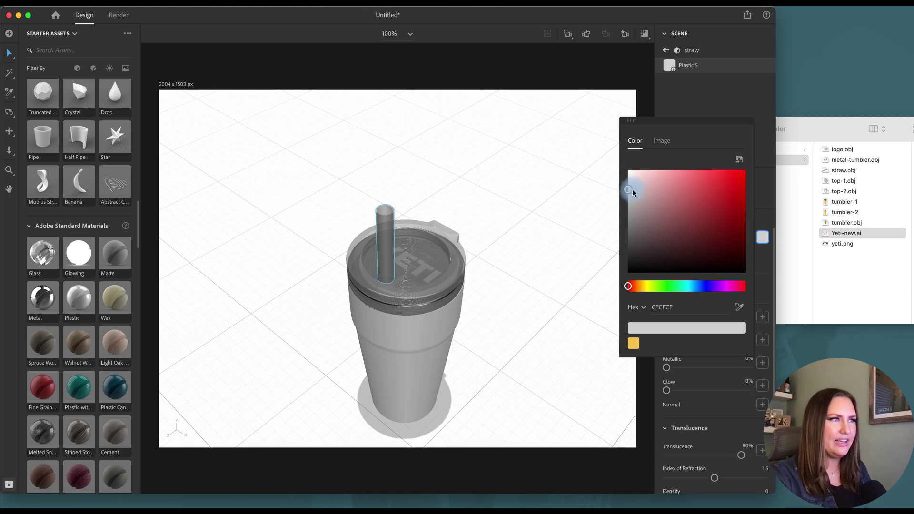
left_click(608, 163)
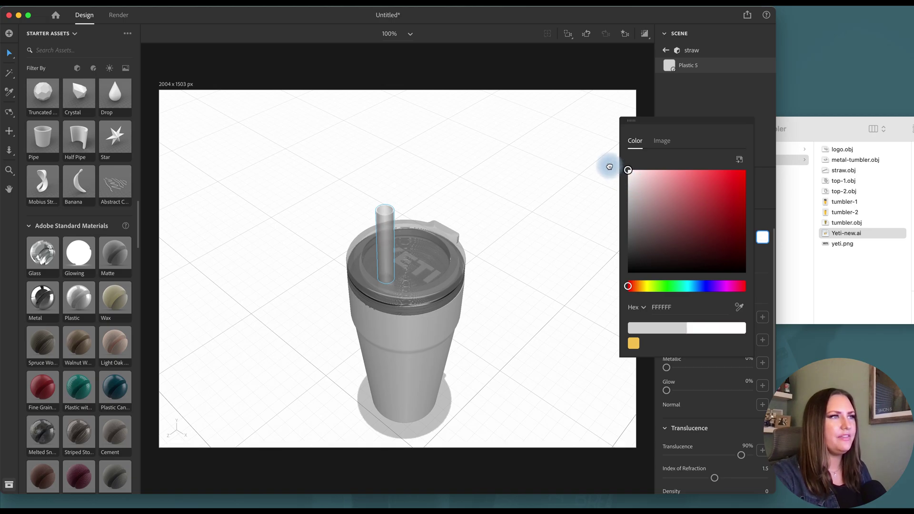
Step: Check the render preview, then return to the shaded view and the scene object list
left_click(642, 33)
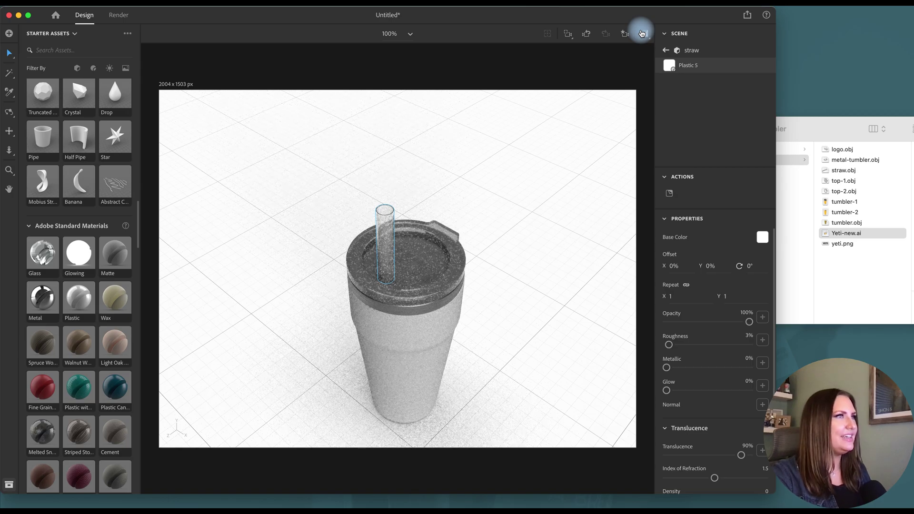
left_click(642, 34)
left_click(667, 50)
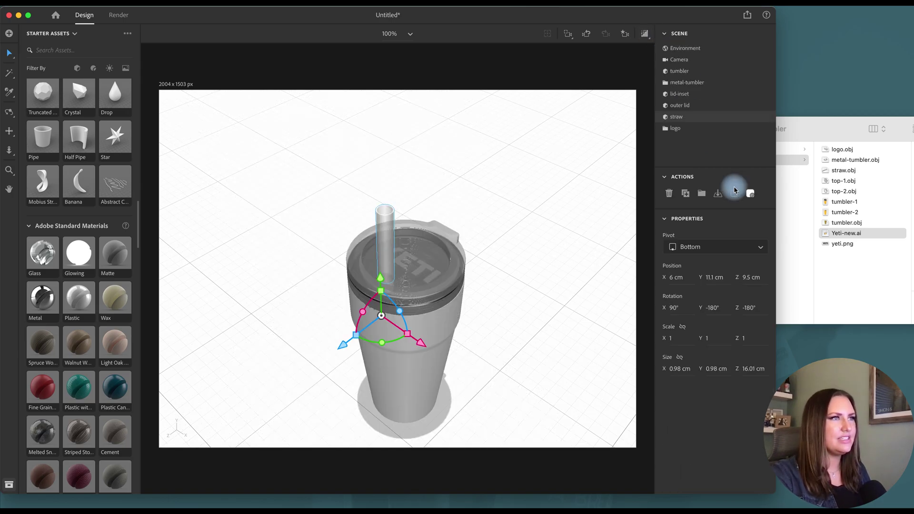
Step: Set the tumbler body's base colour to yellow
left_click(767, 105)
left_click(645, 34)
left_click(647, 35)
left_click(666, 50)
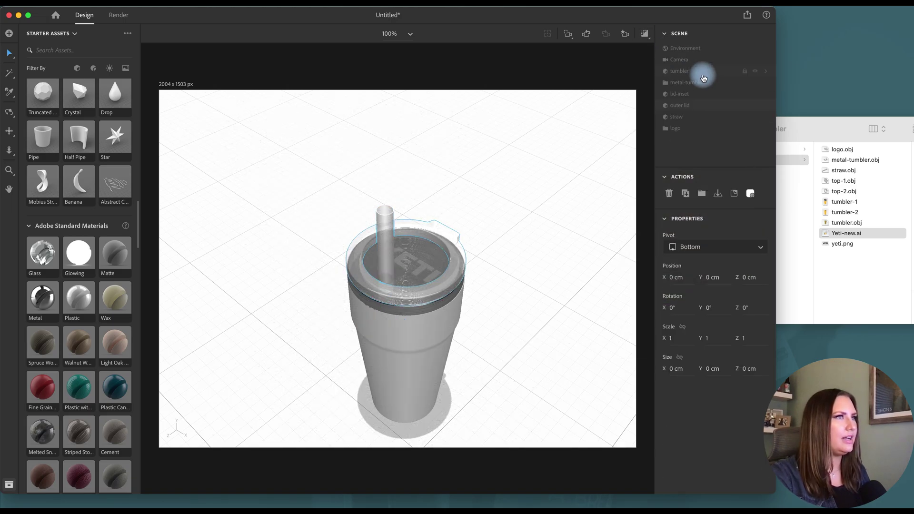
left_click(763, 69)
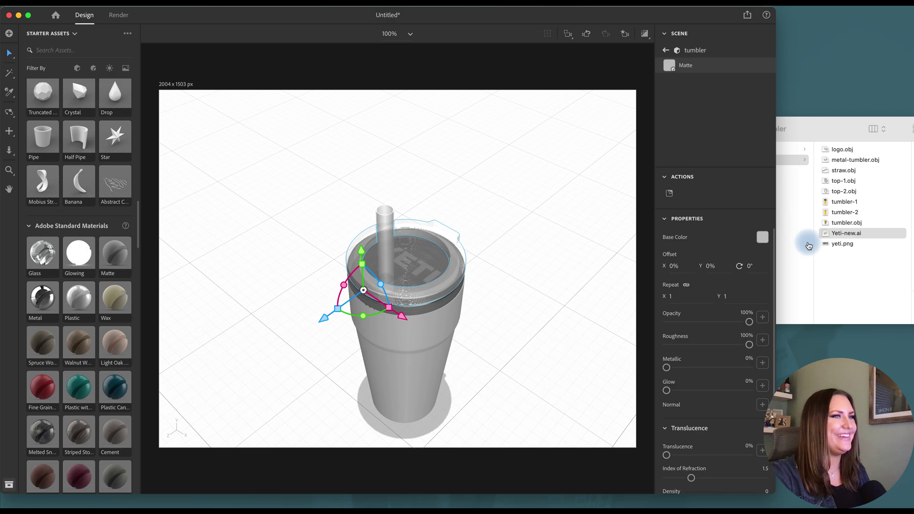
left_click(762, 237)
left_click(649, 346)
left_click(760, 233)
left_click(667, 49)
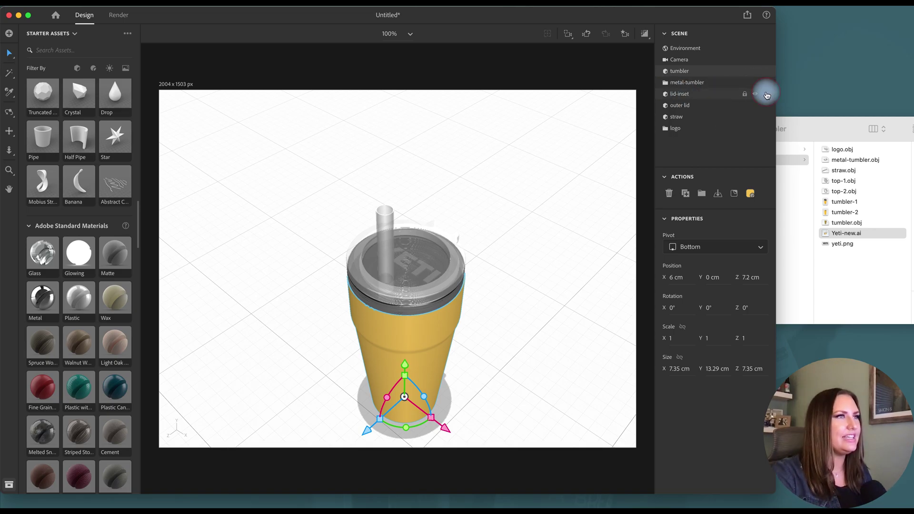
Step: Make the lid insert's base colour white and check it in the render preview
left_click(765, 91)
left_click(765, 238)
left_click_drag(628, 189, 616, 167)
left_click(755, 220)
left_click(645, 34)
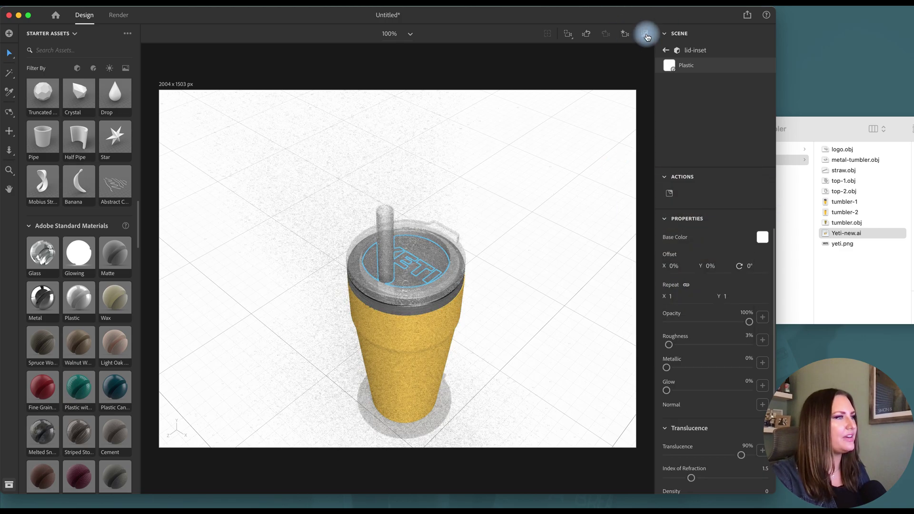
left_click(591, 221)
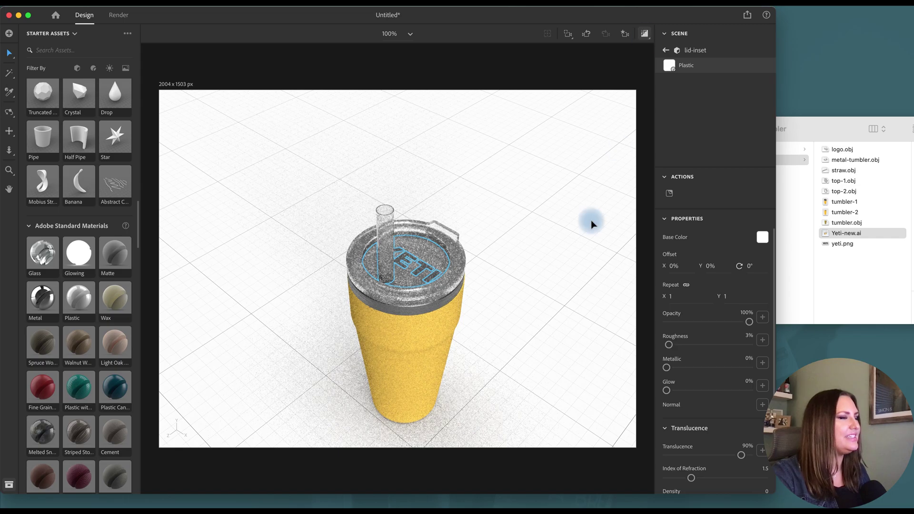
left_click(643, 33)
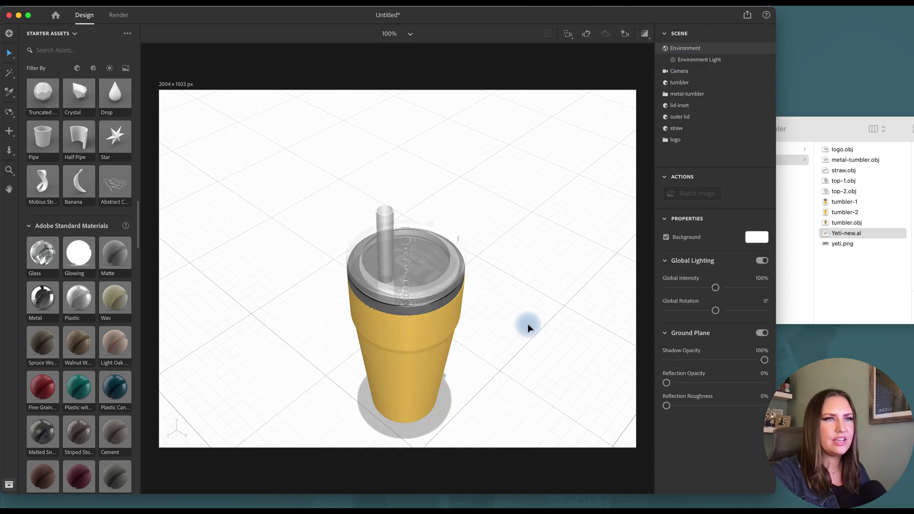
Step: Apply the Yeti-new.ai artwork as the base colour of the first logo part
left_click(663, 140)
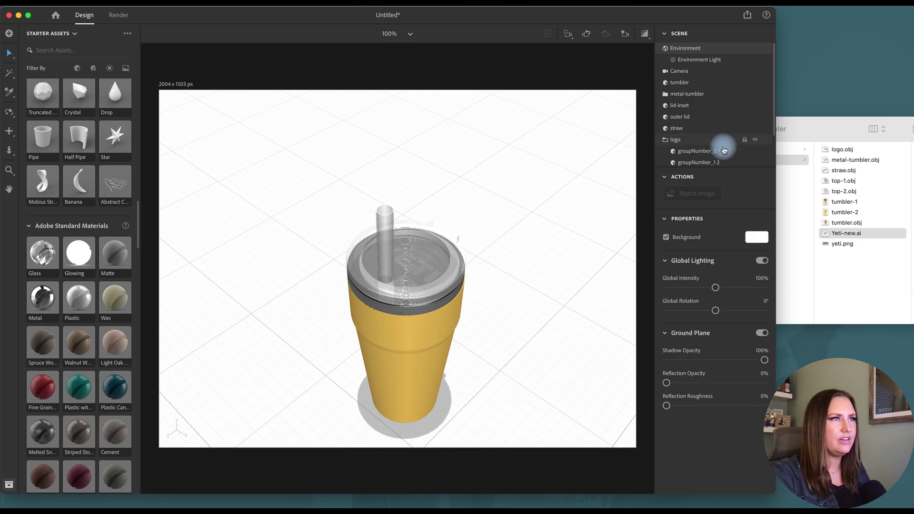
left_click(764, 148)
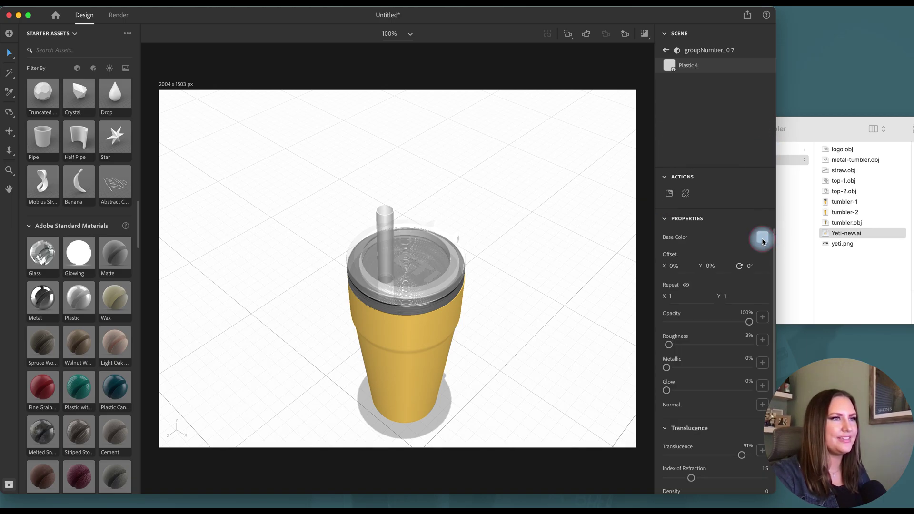
left_click_drag(762, 241, 762, 239)
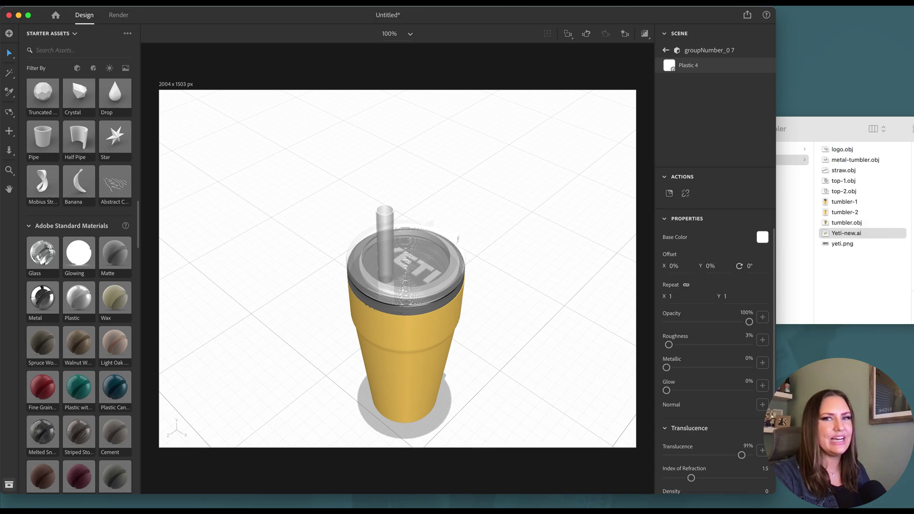
key("Escape")
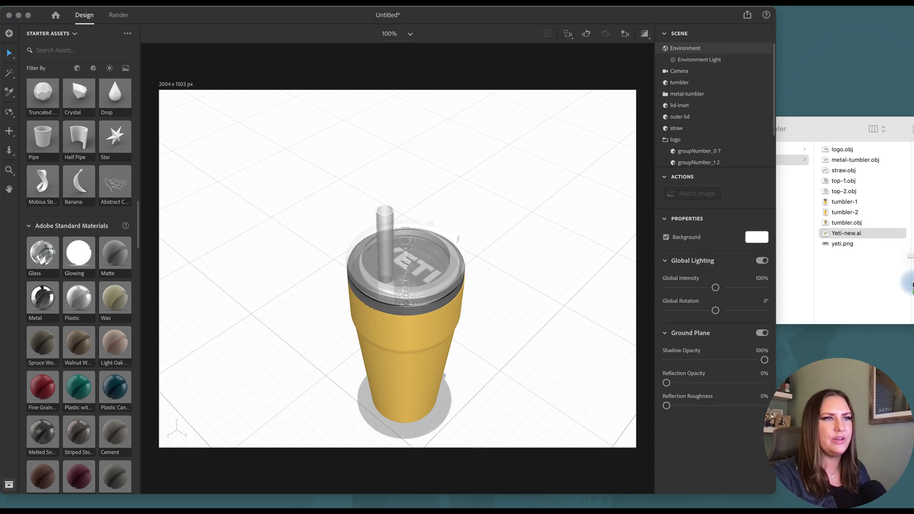
Step: Copy s-1500-1.png into the tumbler folder and place it as a small decal on the tumbler body
left_click_drag(907, 282, 832, 284)
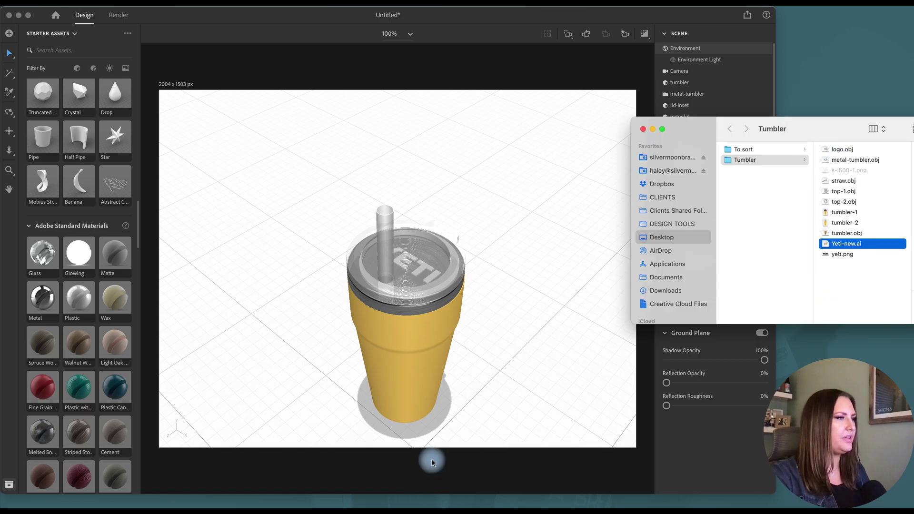
left_click(451, 452)
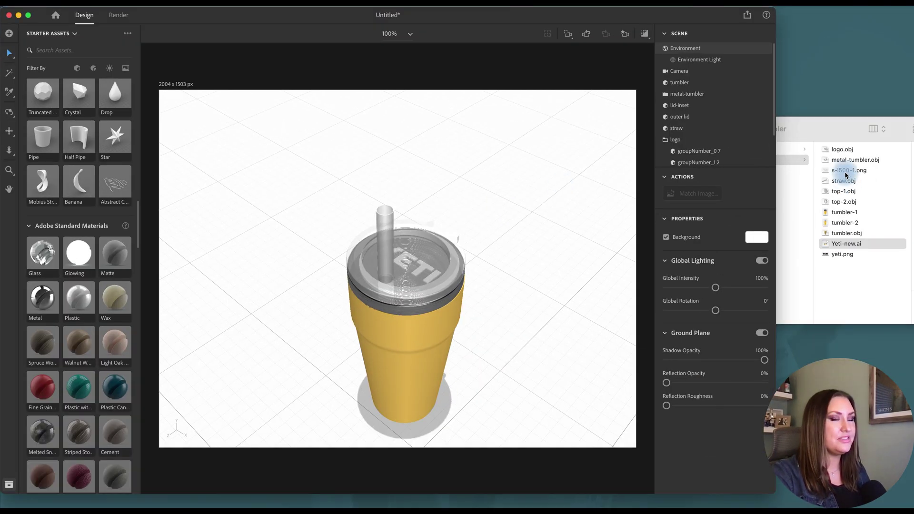
left_click(846, 175)
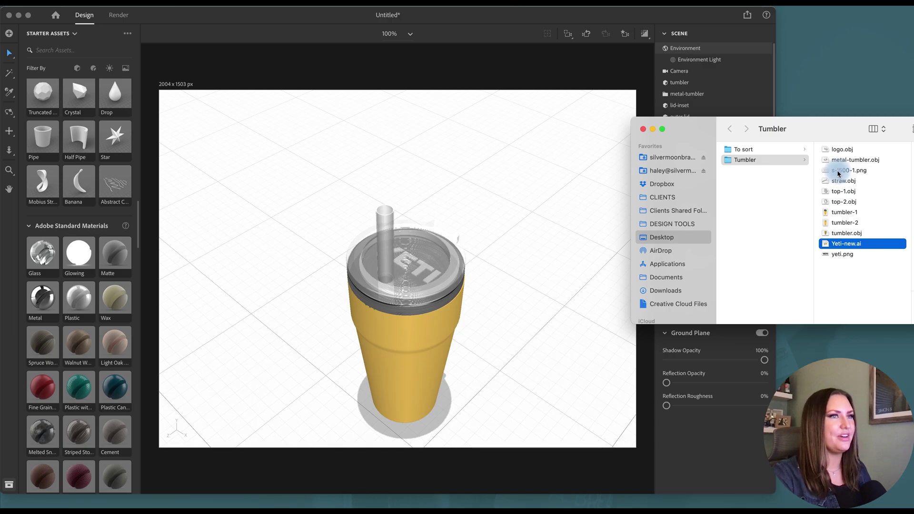
left_click(834, 175)
left_click_drag(835, 175, 375, 331)
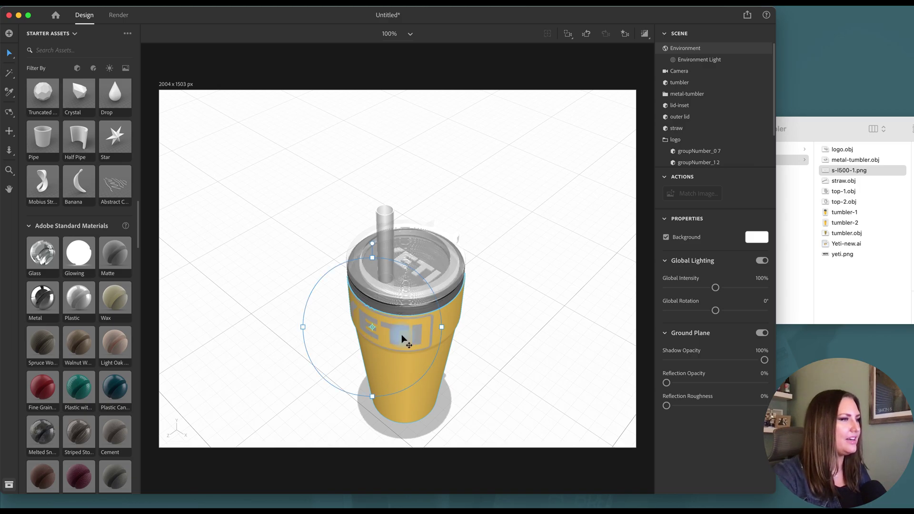
left_click_drag(422, 324, 381, 326)
Step: Orbit to a frontal view and resize the YETI decal to 3.7%
key("1")
left_click_drag(287, 300, 351, 239)
key("v")
left_click(453, 275)
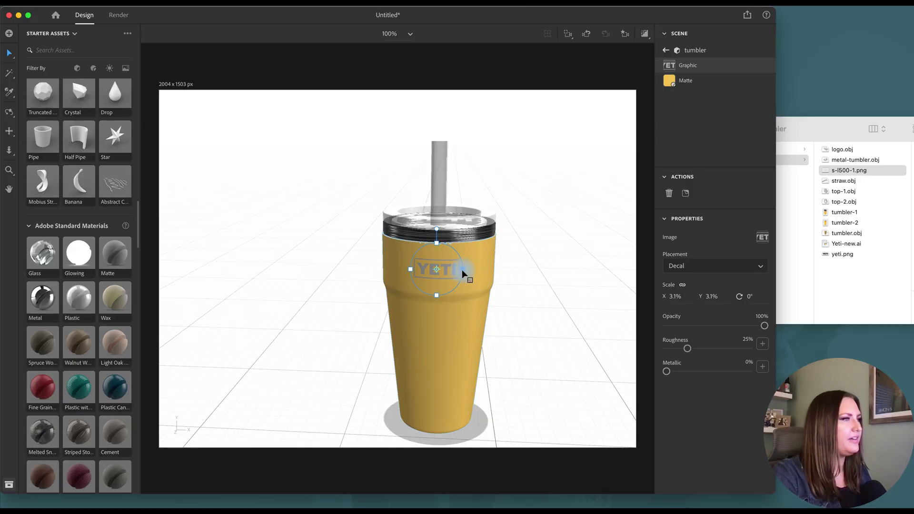
left_click_drag(462, 270, 466, 270)
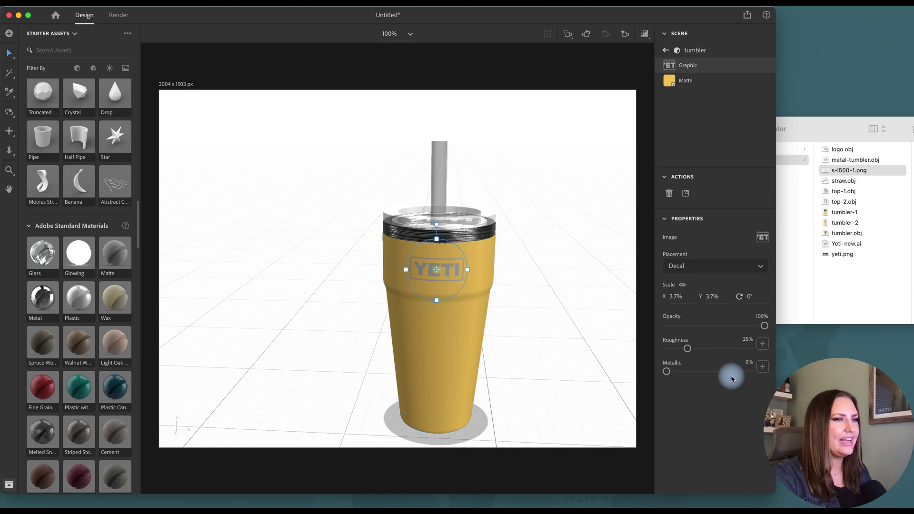
Step: Set the decal's metallic to 68% and adjust its roughness to 27%
left_click(715, 372)
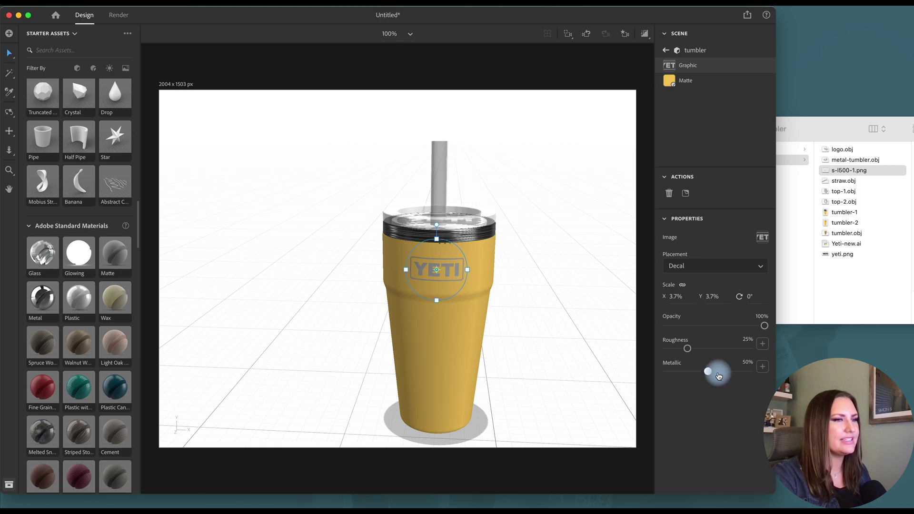
left_click(723, 376)
left_click_drag(724, 376, 724, 376)
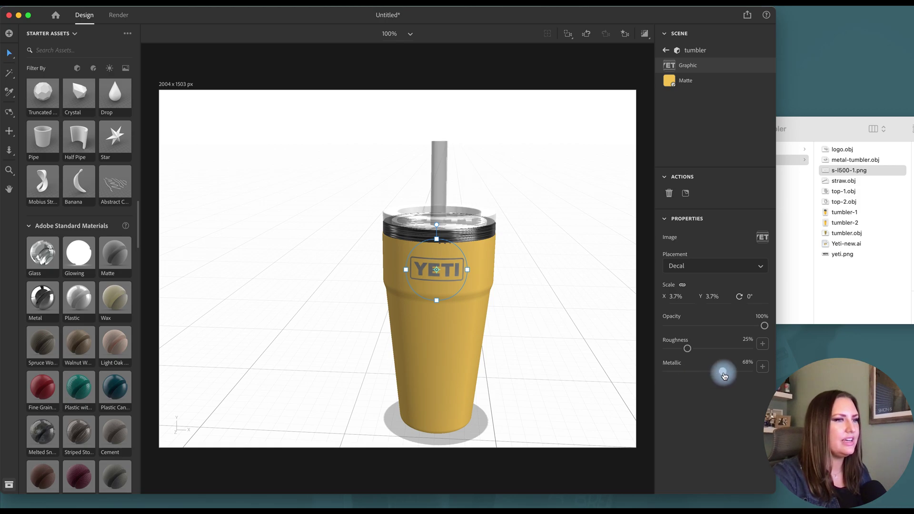
mouse_move(687, 348)
left_mouse_down()
mouse_move(656, 354)
mouse_move(742, 349)
mouse_move(688, 352)
left_mouse_up()
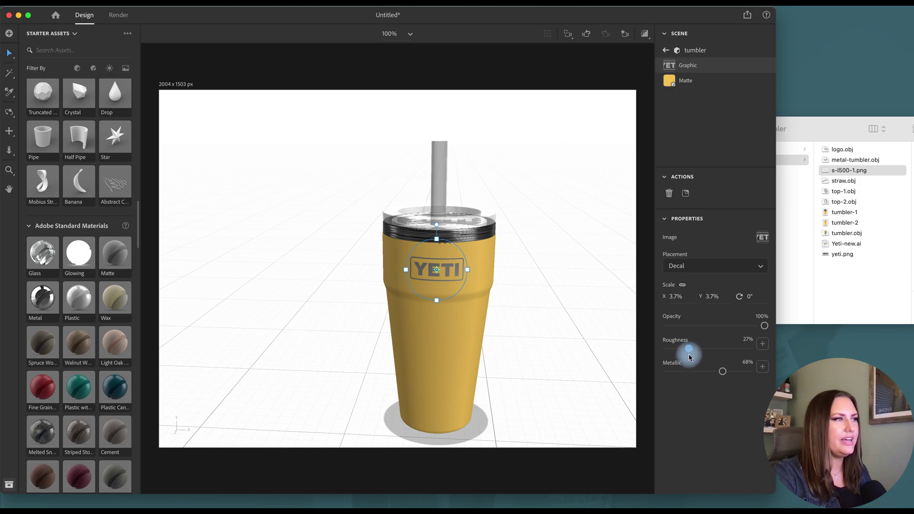
left_click(729, 374)
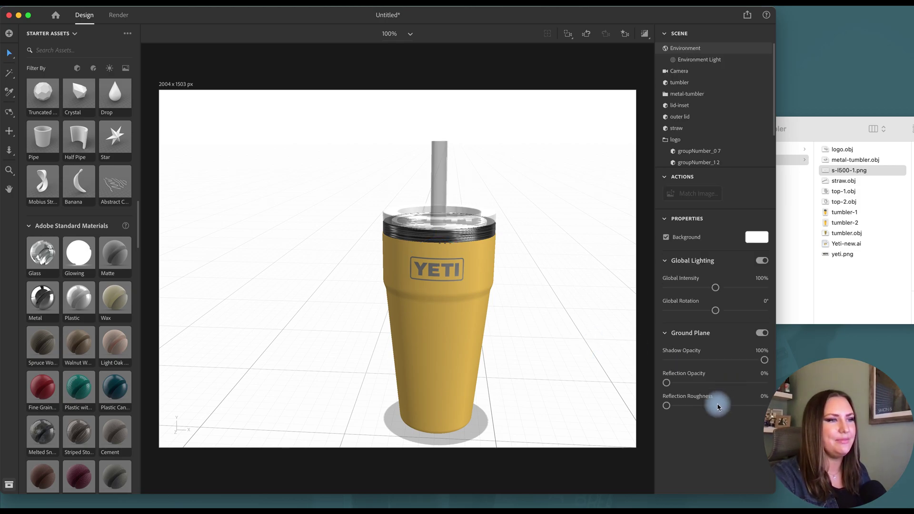
Step: Reselect the YETI decal, review its properties, and deselect it to check the look
left_click(447, 265)
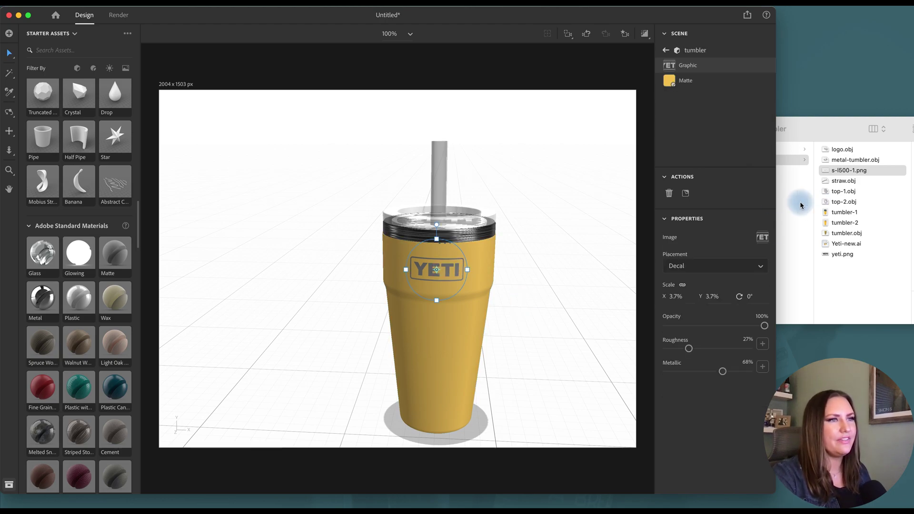
left_click(761, 241)
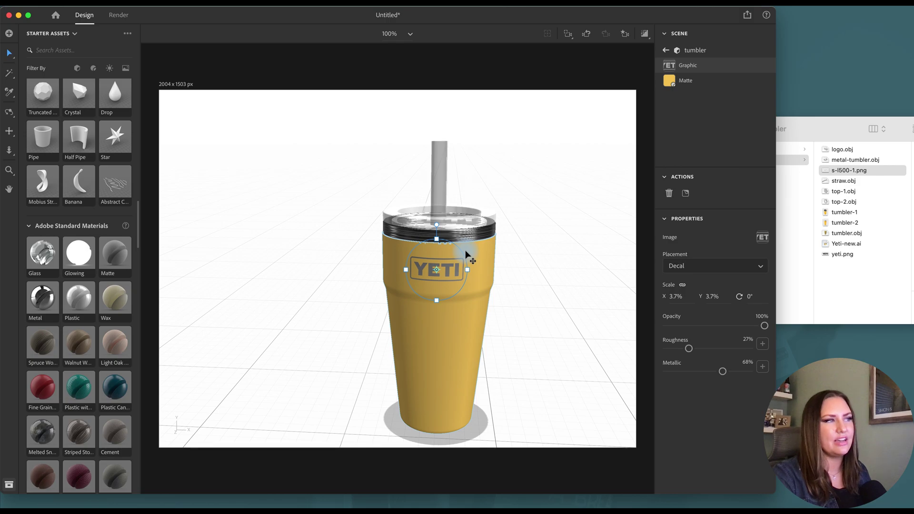
left_click(502, 266)
left_click(461, 284)
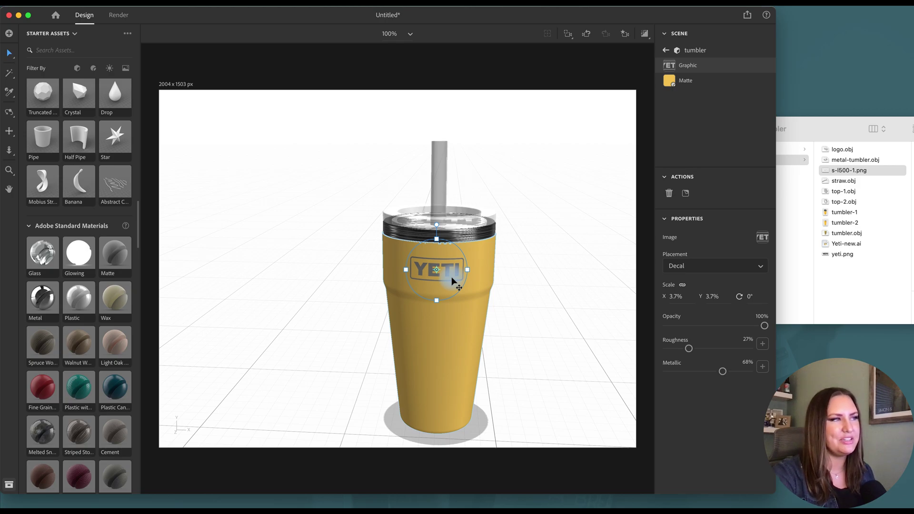
left_click(535, 280)
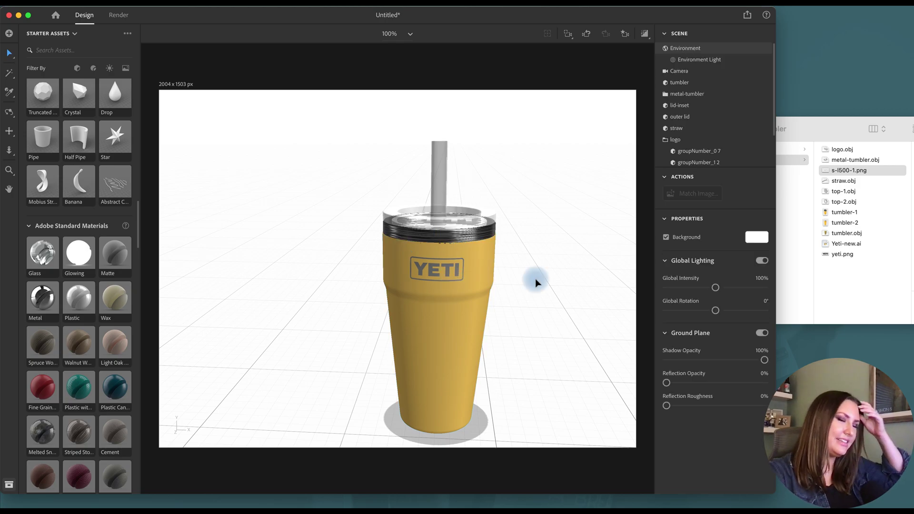